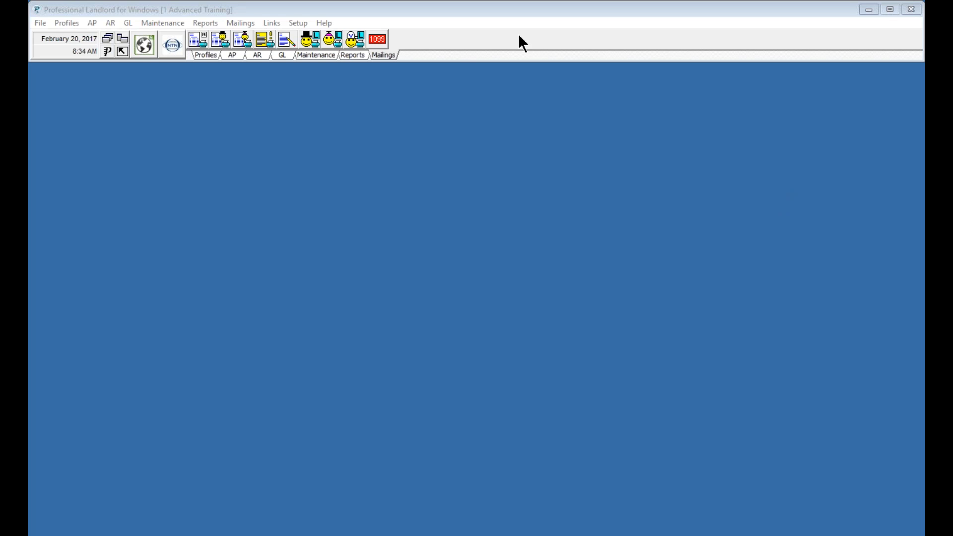
Compile the 2016 tax-year 1099s using the Calculate All 1099 Information option.
left_click(372, 51)
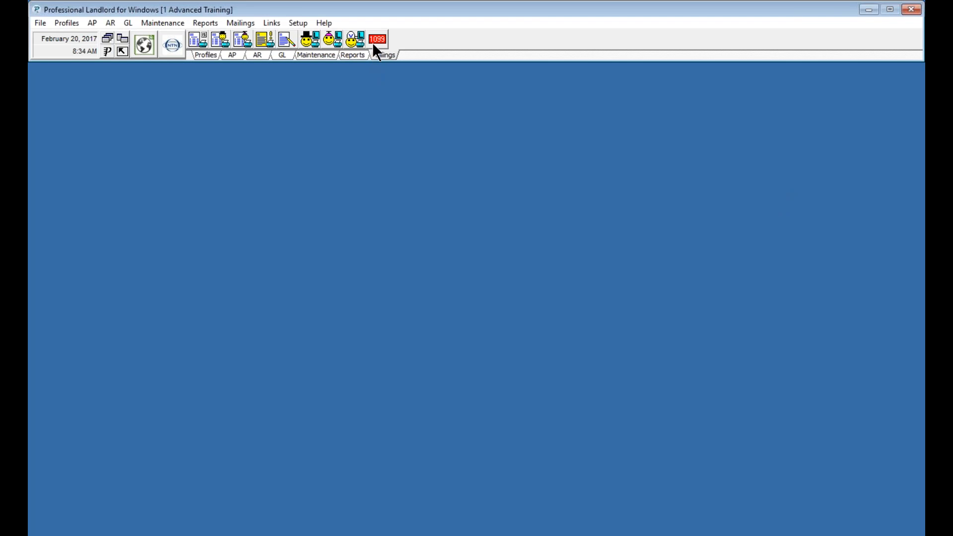
left_click(376, 39)
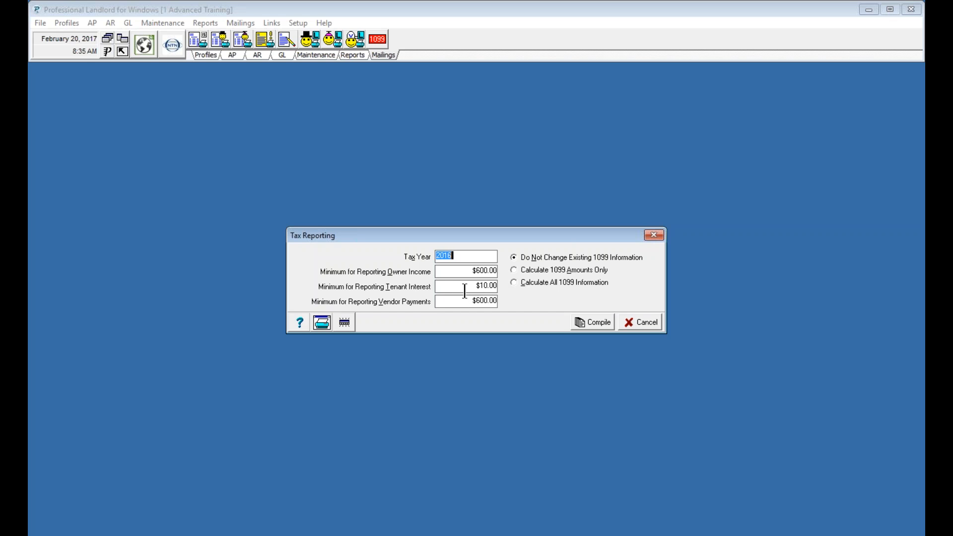
left_click(513, 283)
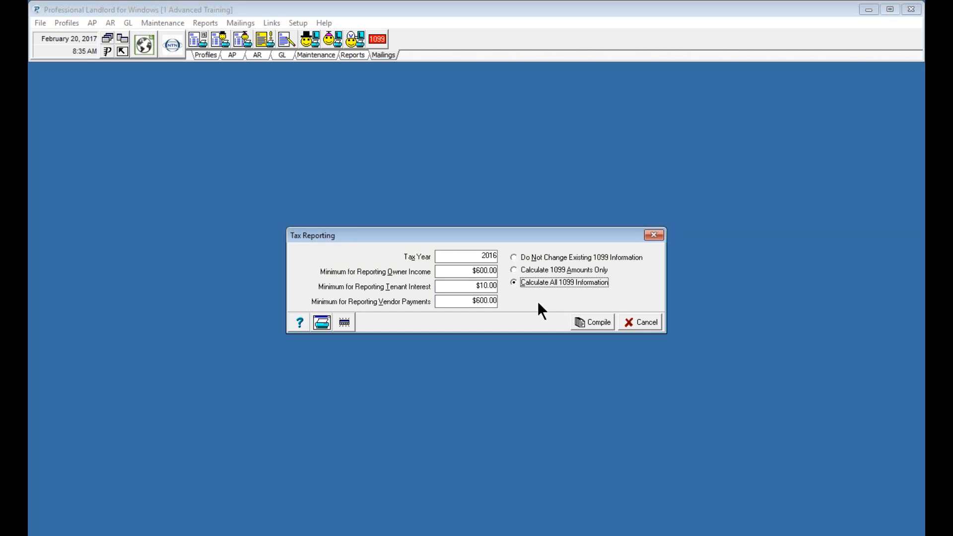
left_click(594, 323)
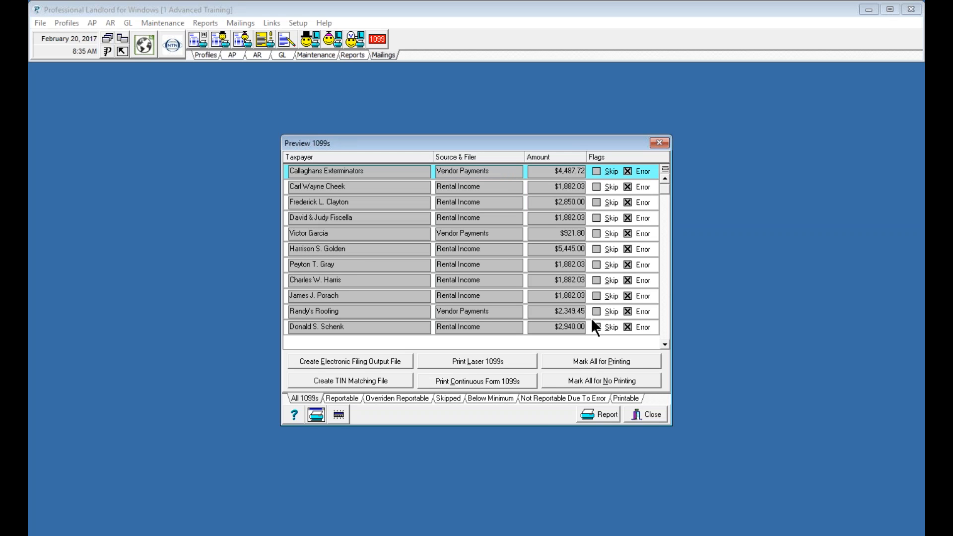
Check the error reason on a rental-income 1099 for $5,445.00, then close the preview and tax reporting.
left_click(532, 396)
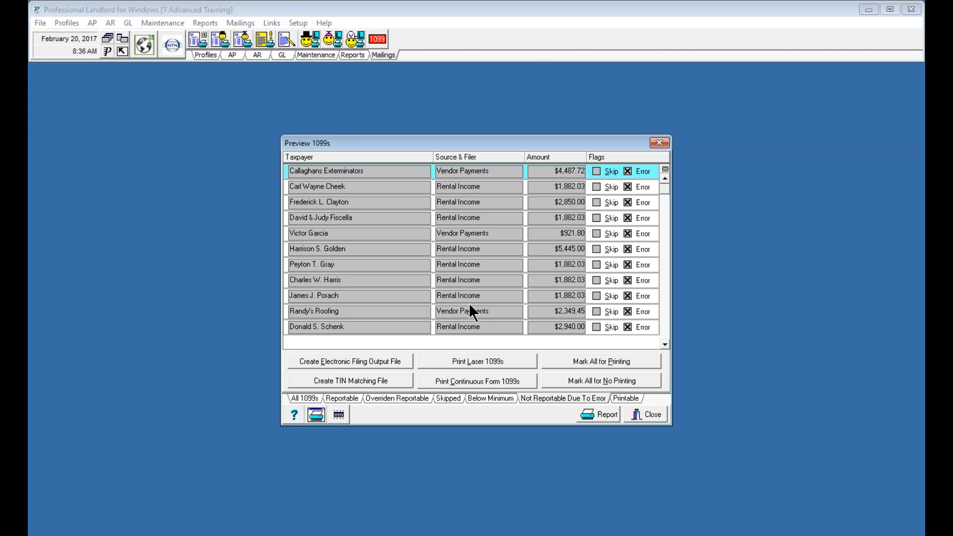
left_click(345, 244)
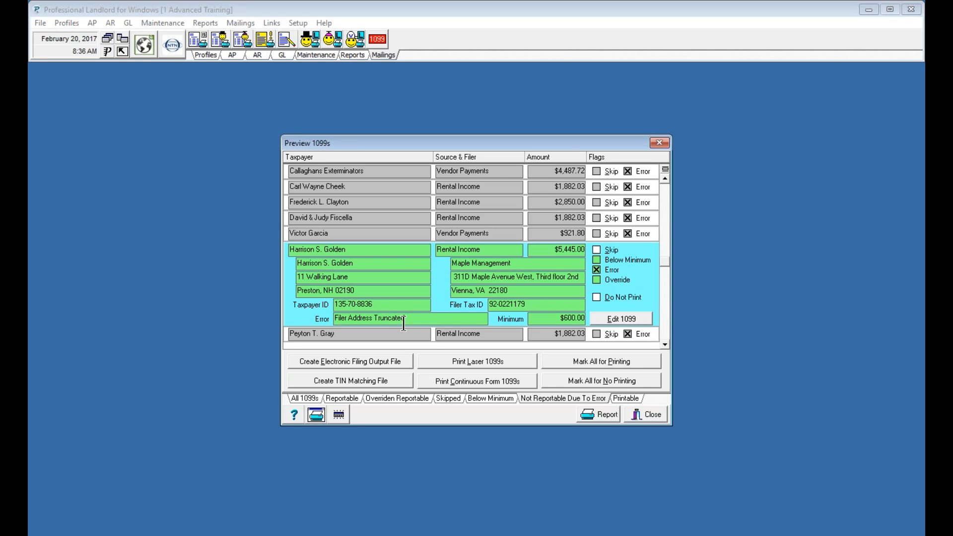
left_click(650, 415)
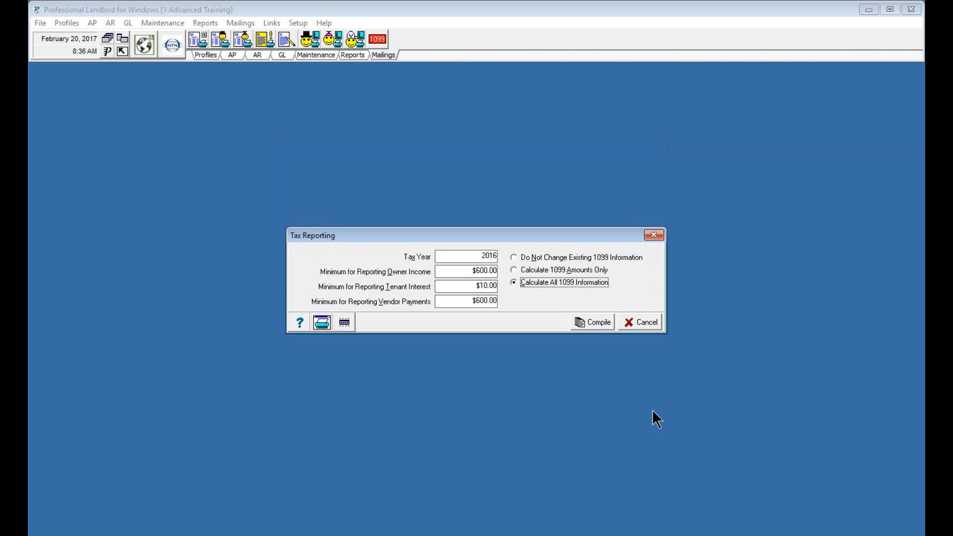
left_click(634, 322)
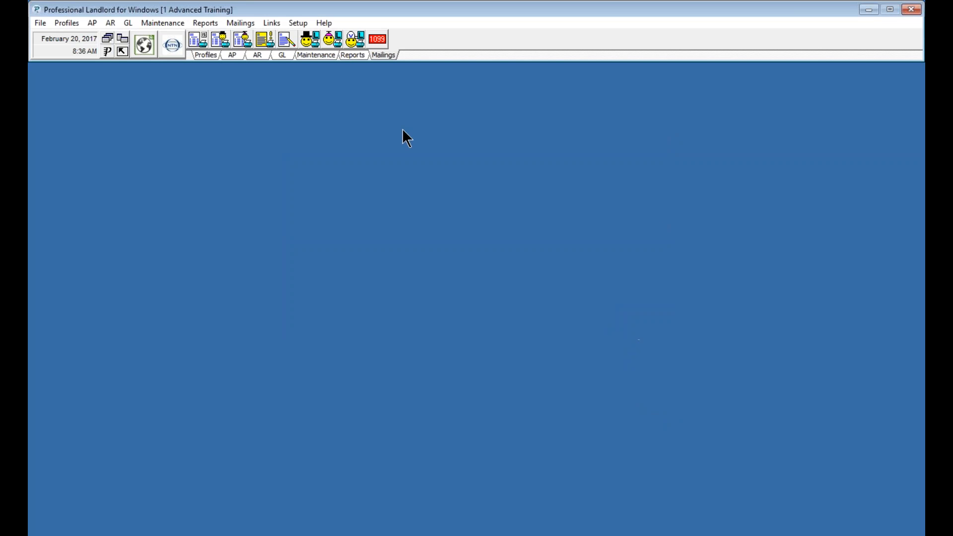
Delete the second street address line from the management company's profile and save the profile.
left_click(294, 23)
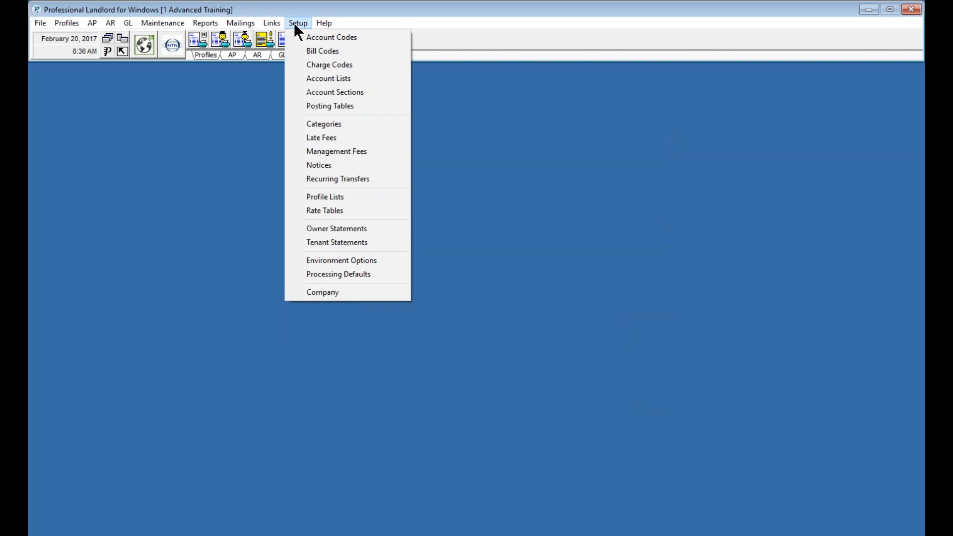
left_click(326, 292)
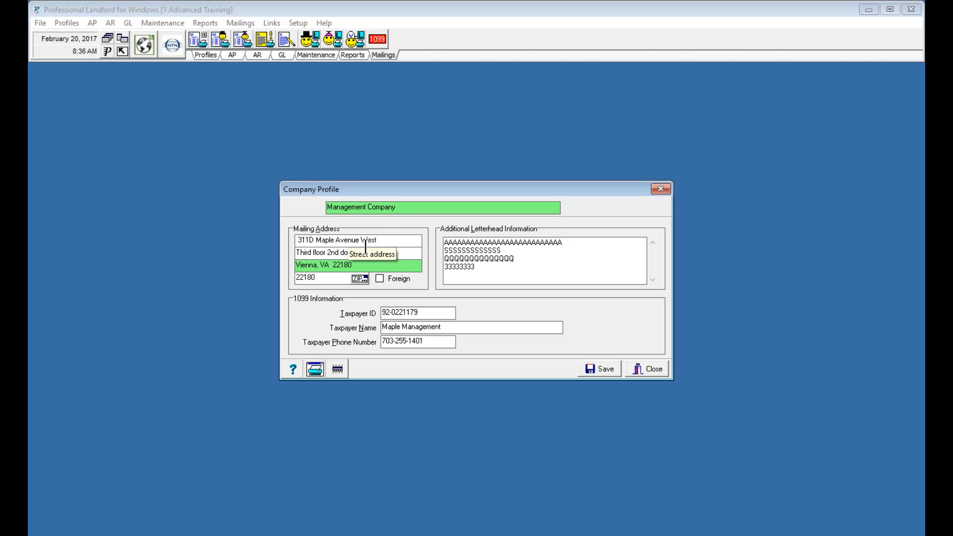
left_click_drag(379, 253, 278, 258)
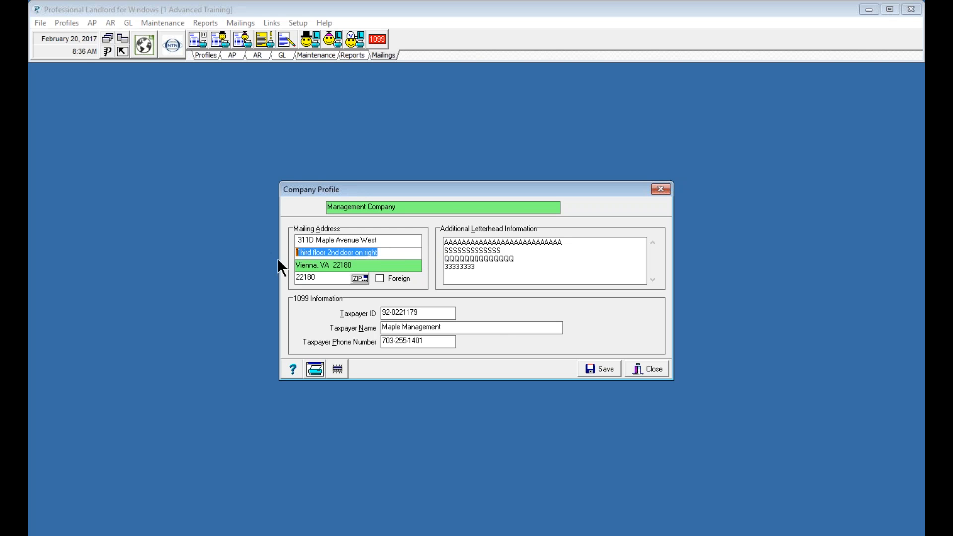
key("Delete")
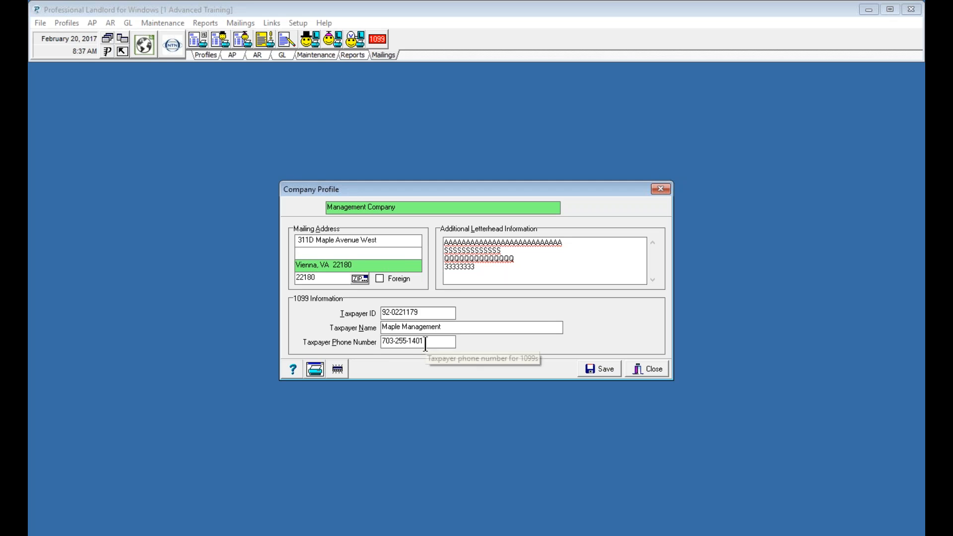
left_click(610, 370)
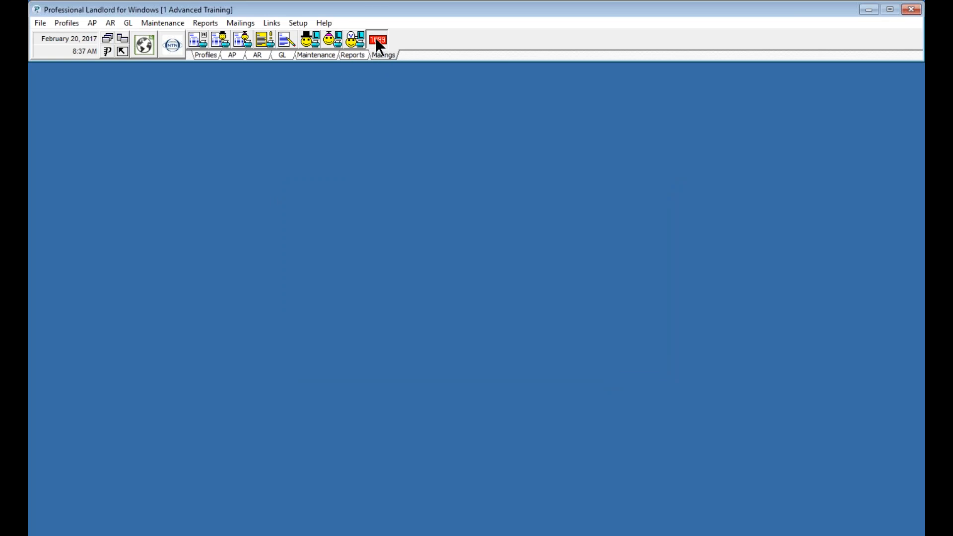
Recompile the 2016 1099s with Calculate All 1099 Information selected.
left_click(377, 41)
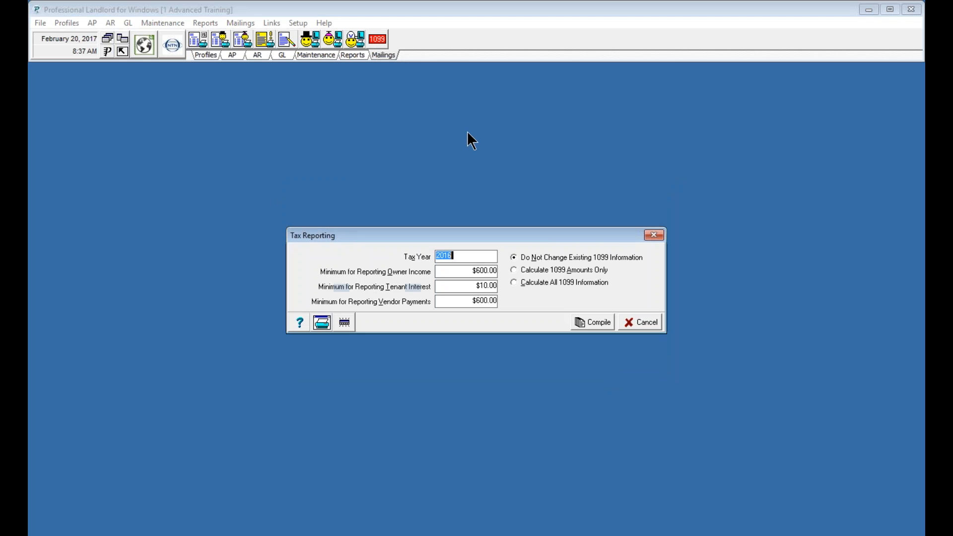
left_click(514, 282)
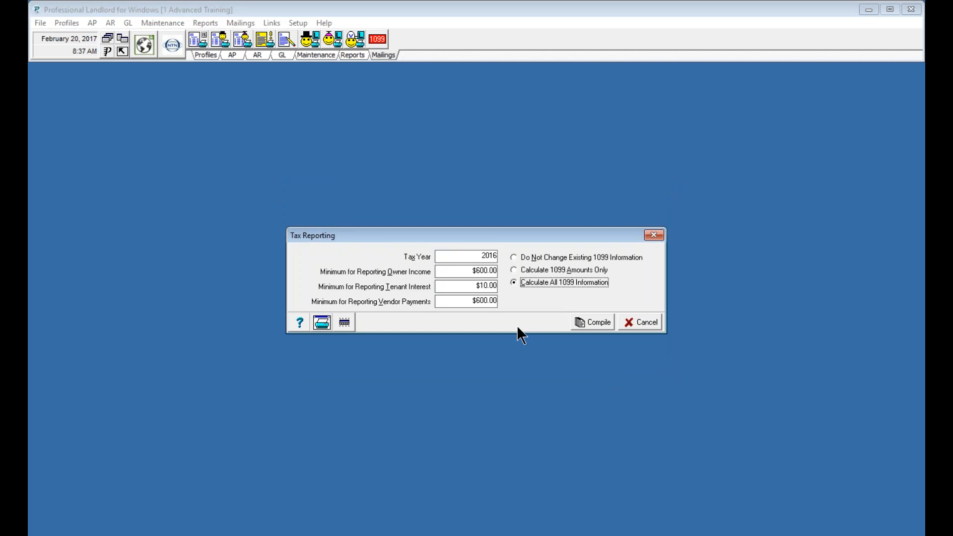
left_click(592, 321)
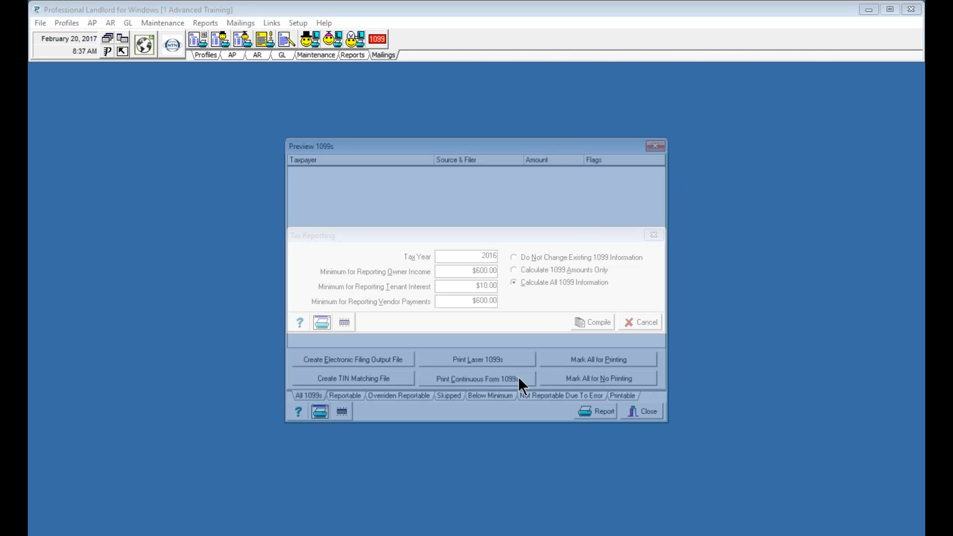
Open the 1099 that is not reportable due to error for editing and enable Override 1099 Information.
left_click(543, 397)
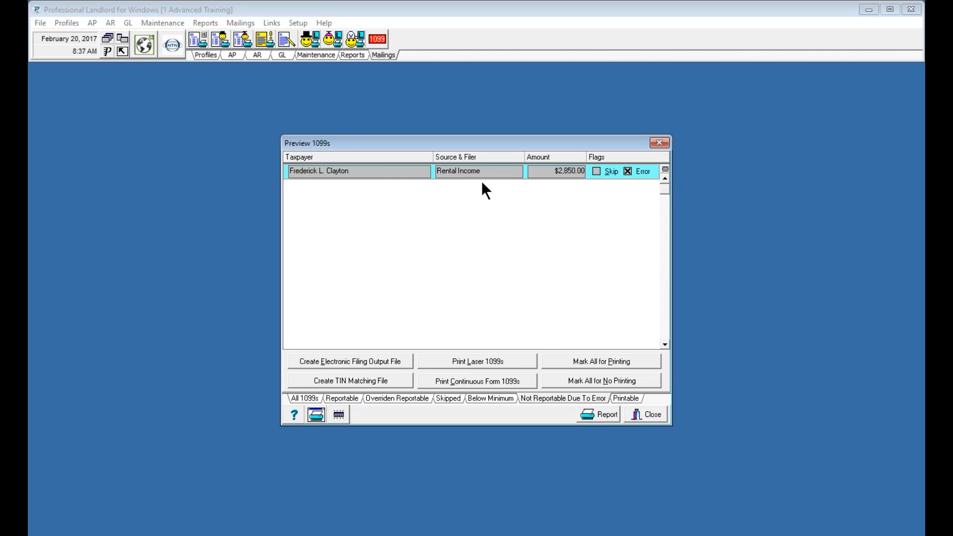
left_click(386, 170)
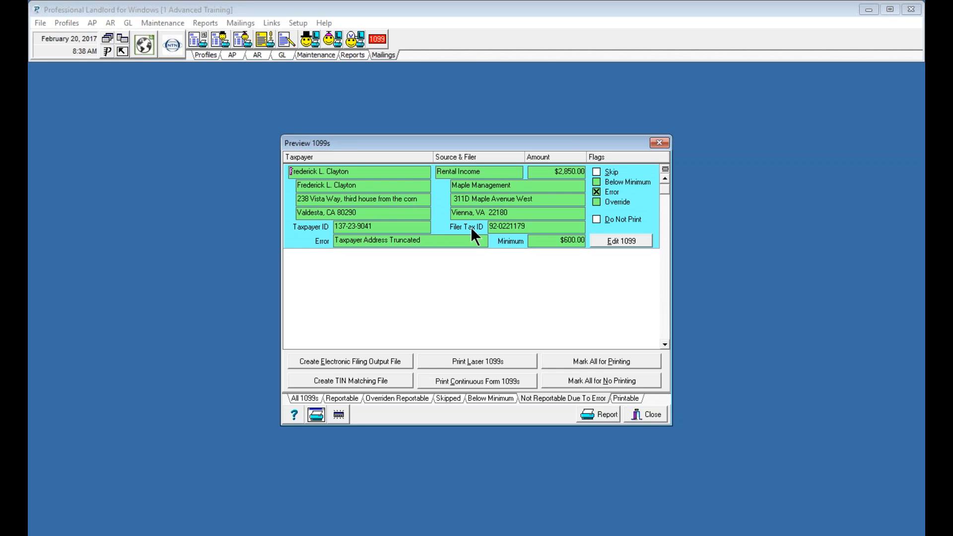
left_click(611, 243)
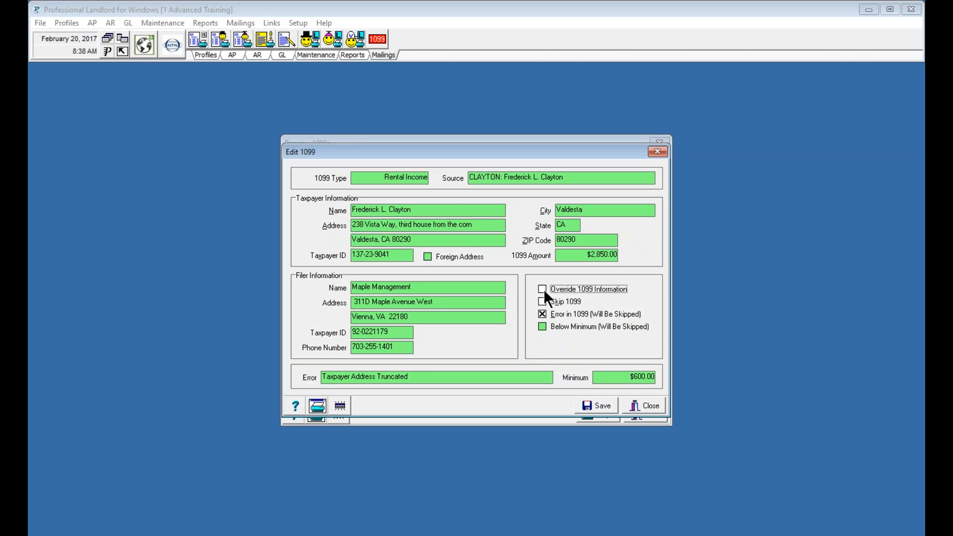
left_click(542, 289)
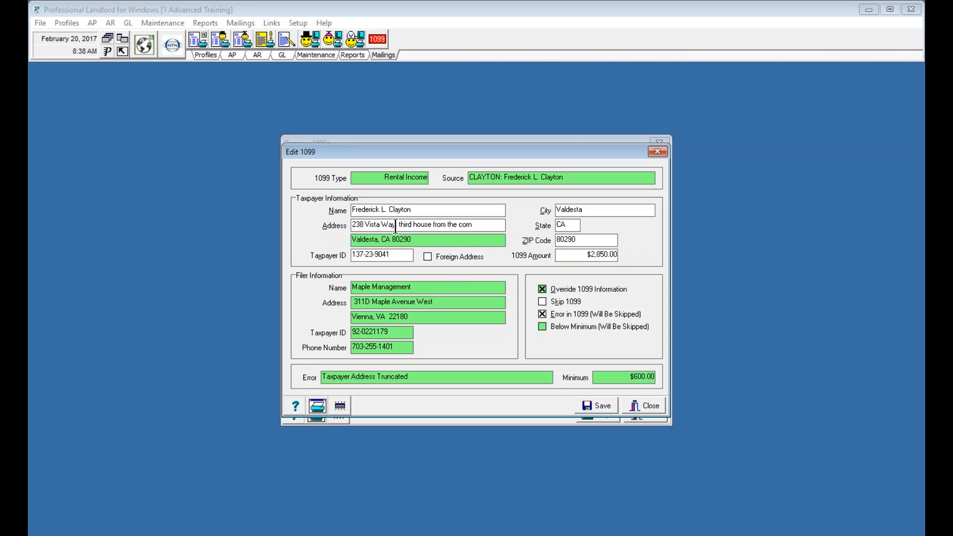
Shorten the taxpayer's address by removing everything after the street name, clear the Error in 1099 flag and save.
left_click_drag(396, 224, 486, 230)
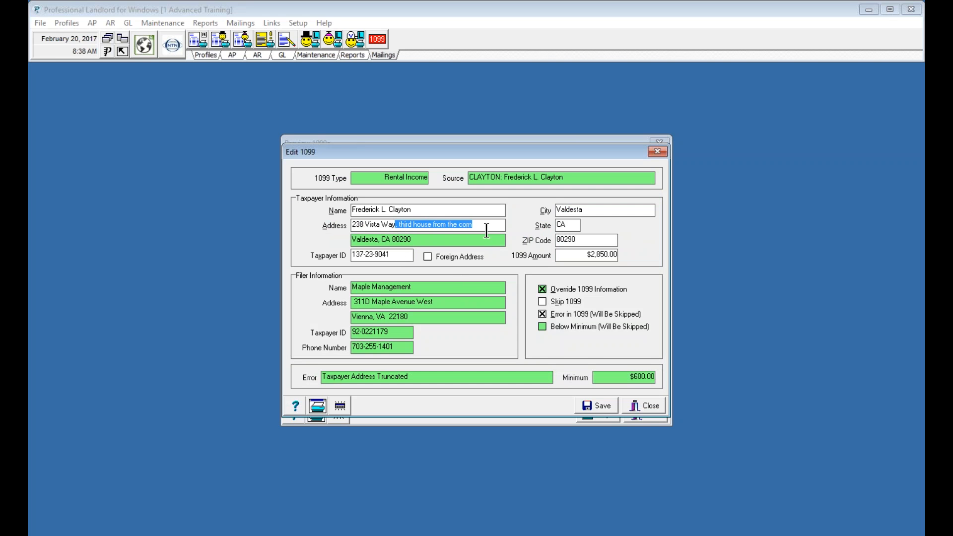
key("Delete")
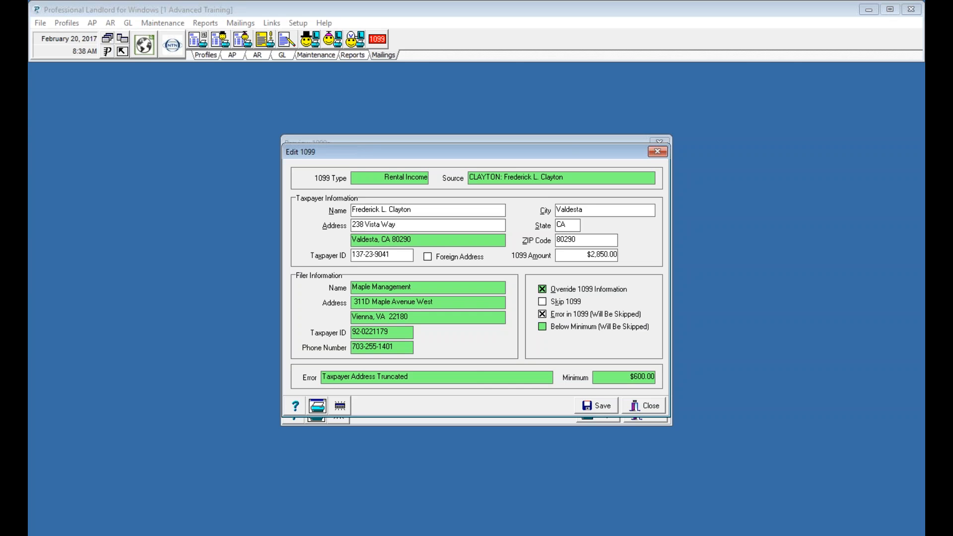
left_click(542, 314)
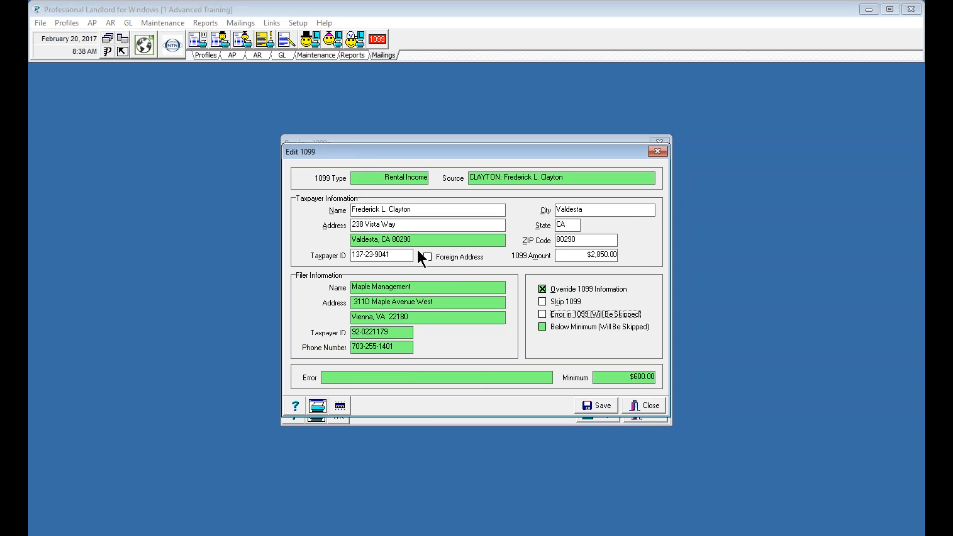
left_click(595, 405)
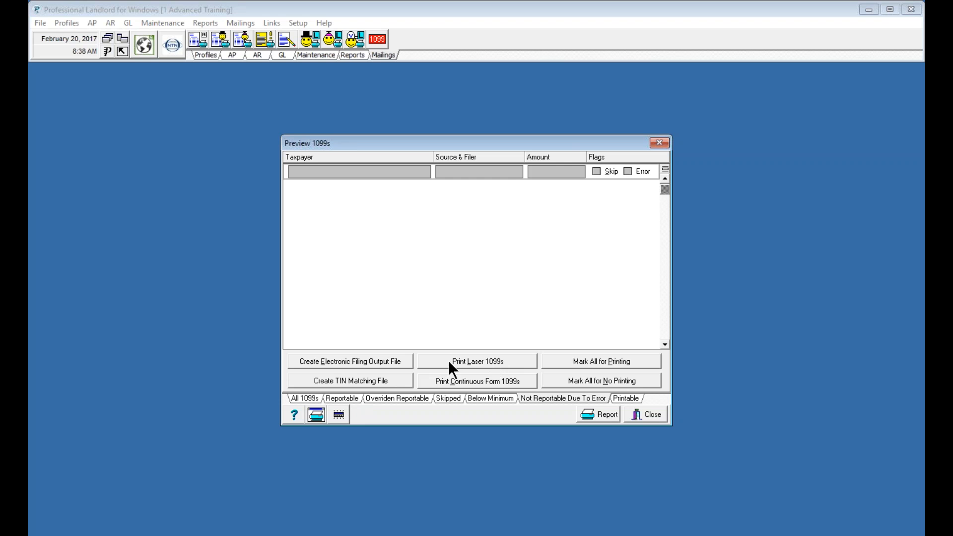
List the reportable 1099s and mark all of them for no printing.
left_click(332, 397)
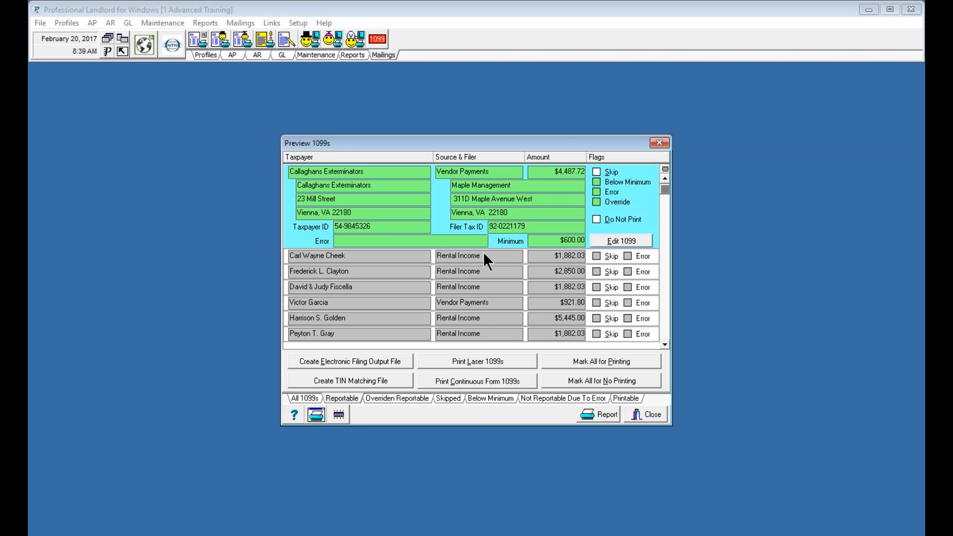
left_click(544, 252)
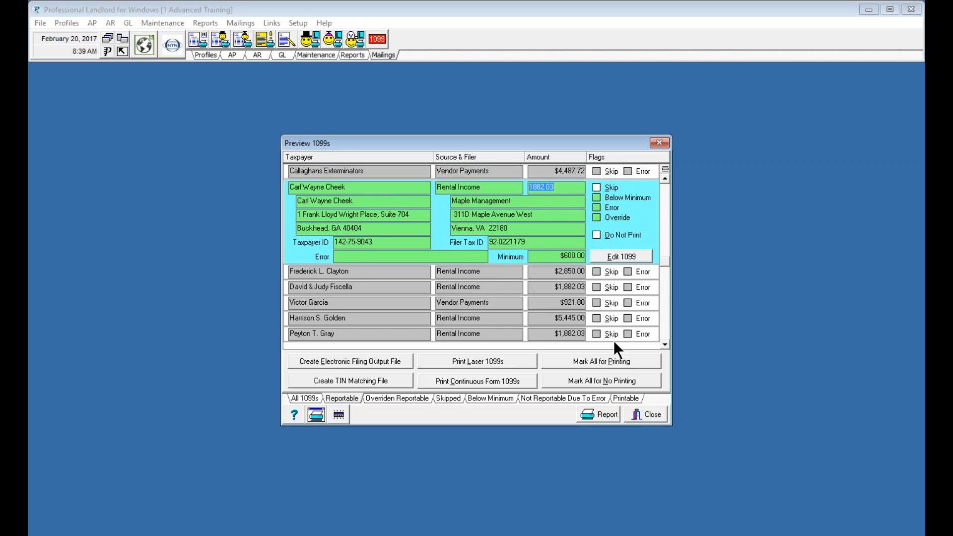
left_click(594, 380)
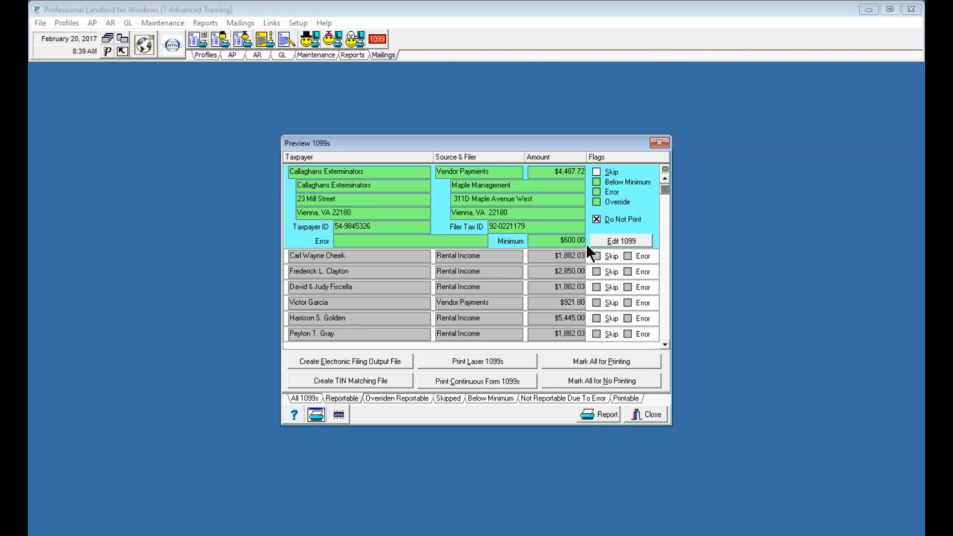
Clear the Do Not Print flag on the rental-income 1099s in the second, third, sixth and seventh rows.
left_click(542, 256)
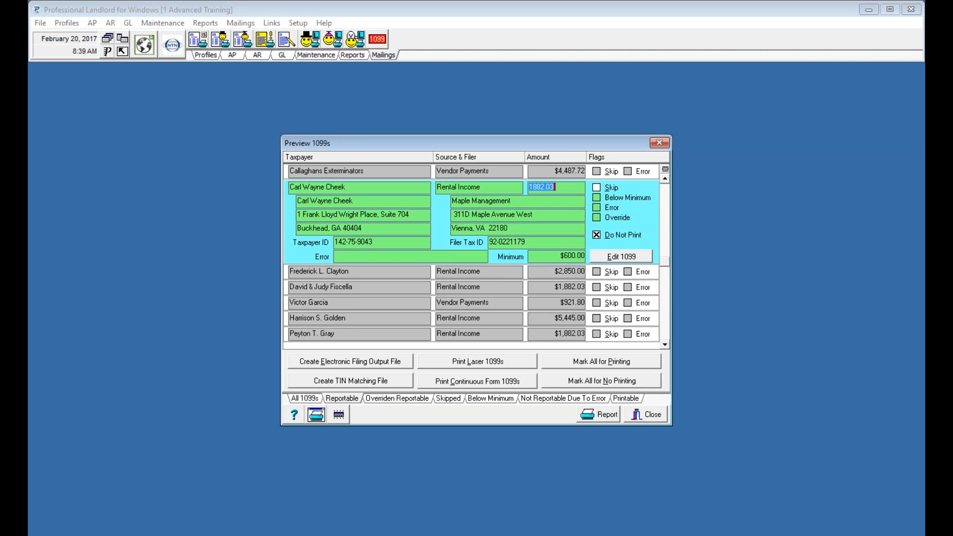
left_click(596, 236)
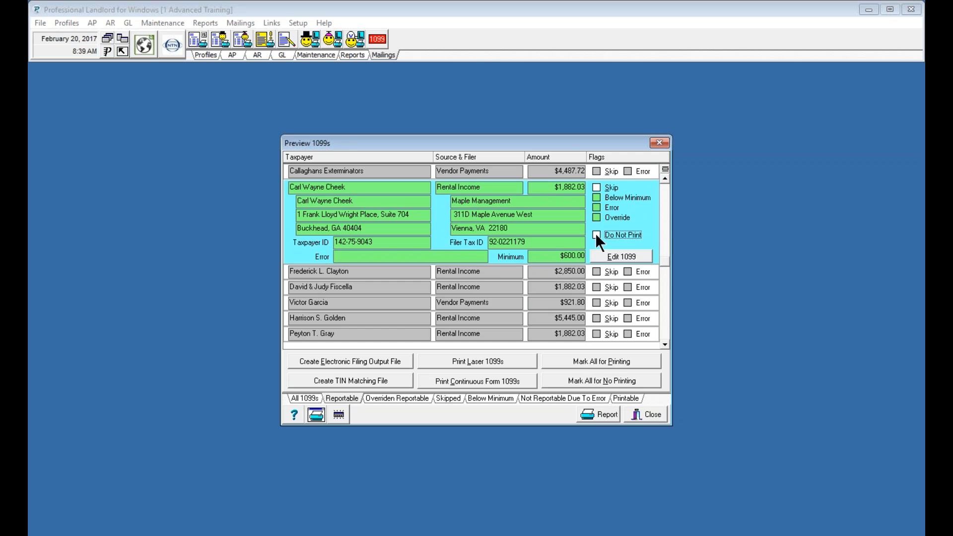
left_click(521, 272)
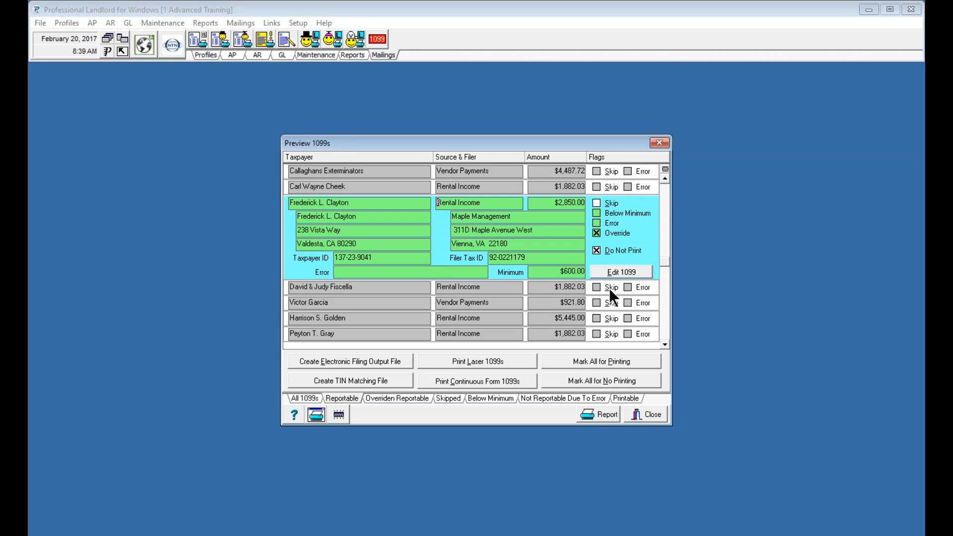
left_click(595, 251)
left_click(487, 316)
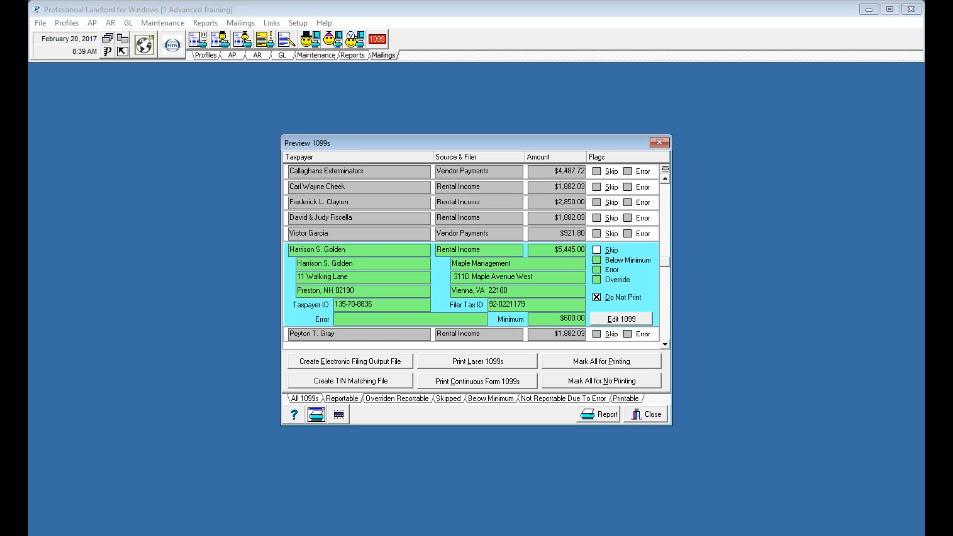
left_click(597, 296)
left_click(665, 343)
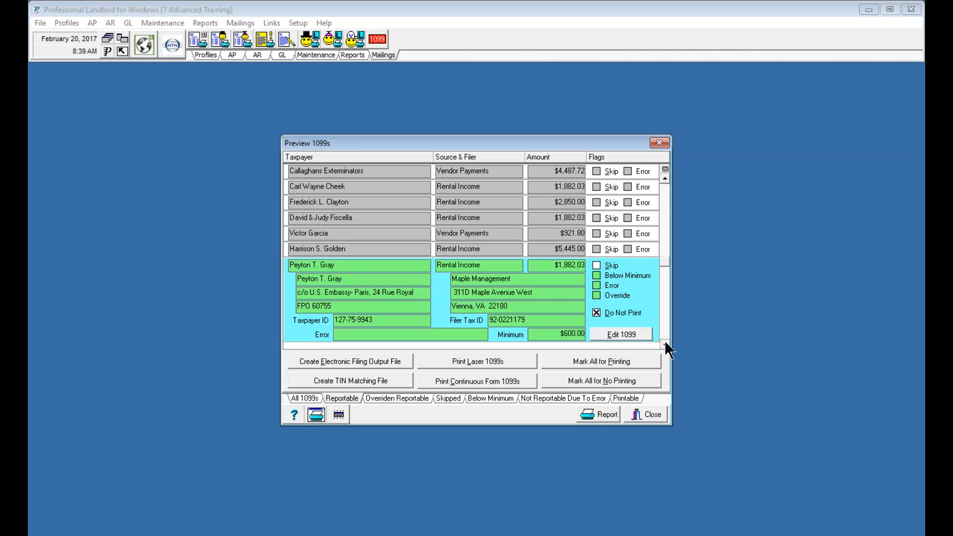
left_click(597, 313)
Print the marked 1099s as Laser 1099-Misc Forms for Owners on the HP LaserJet Professional P1102w.
left_click(474, 364)
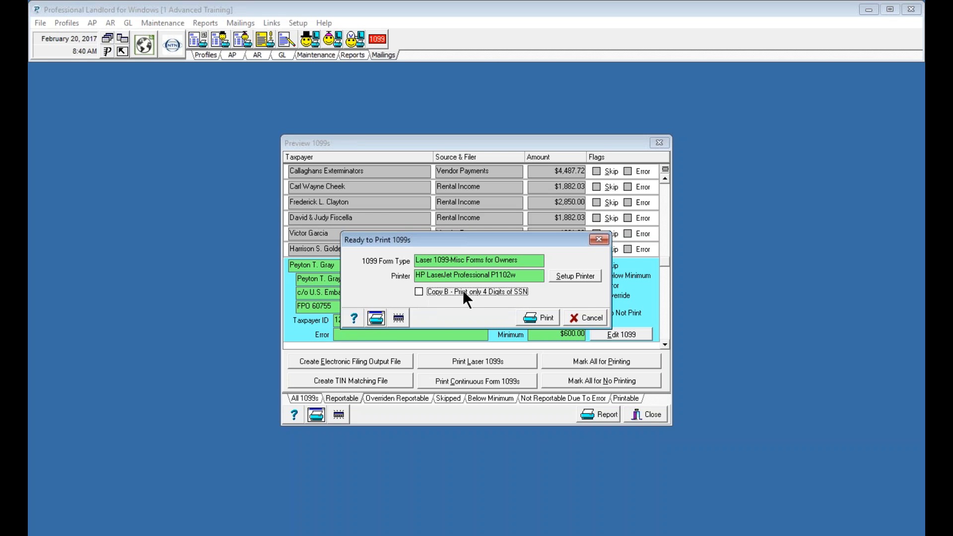
left_click(541, 317)
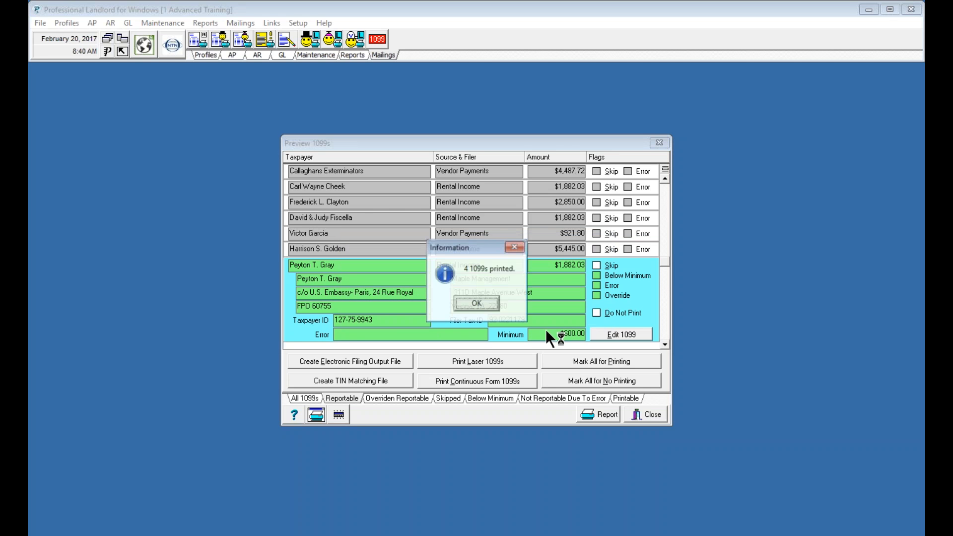
left_click(480, 300)
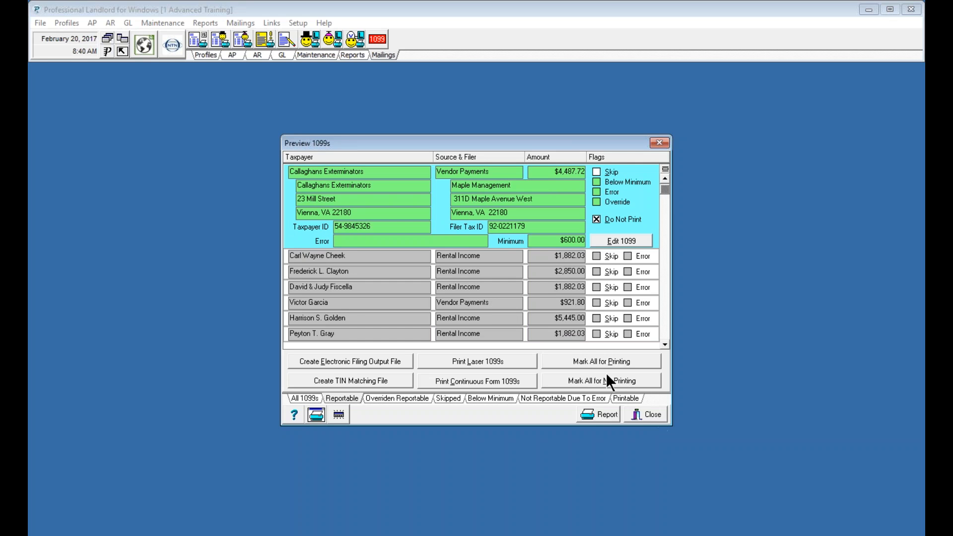
Mark all of the 1099s for printing and check the list of those not reportable due to error.
left_click(596, 362)
left_click(719, 335)
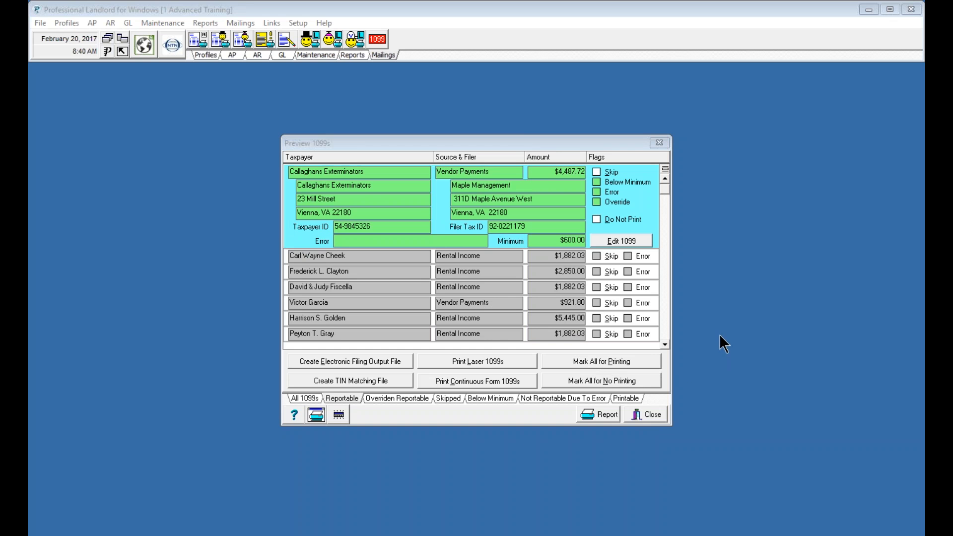
left_click_drag(511, 140, 462, 130)
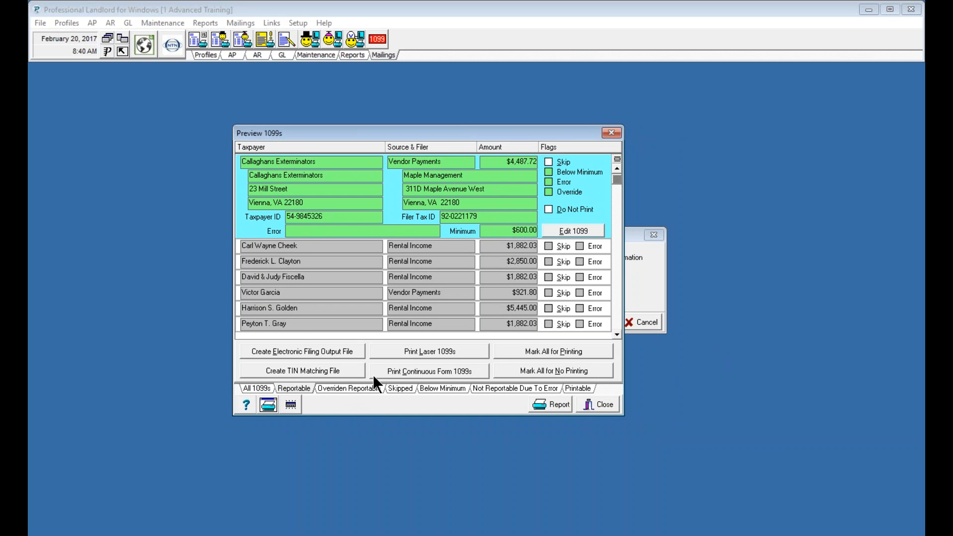
left_click(488, 389)
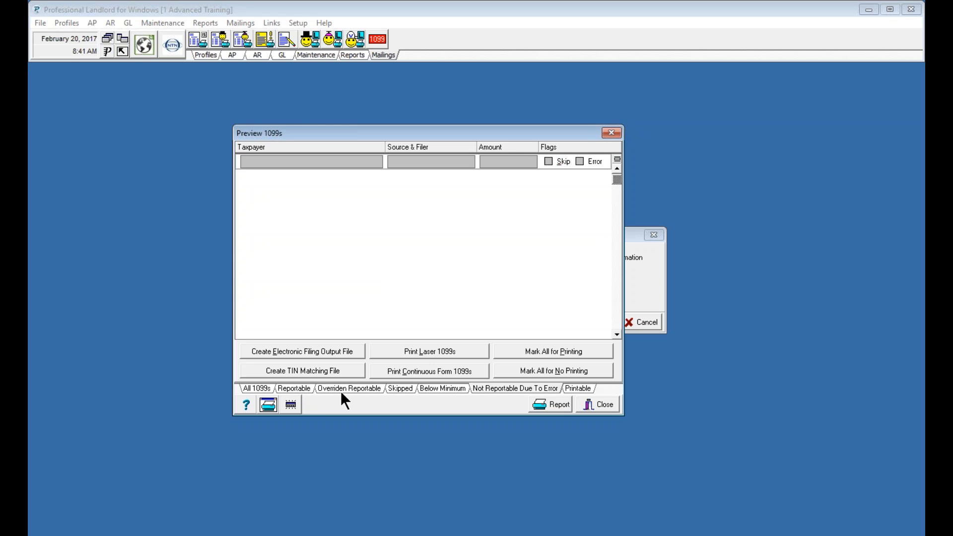
left_click(365, 388)
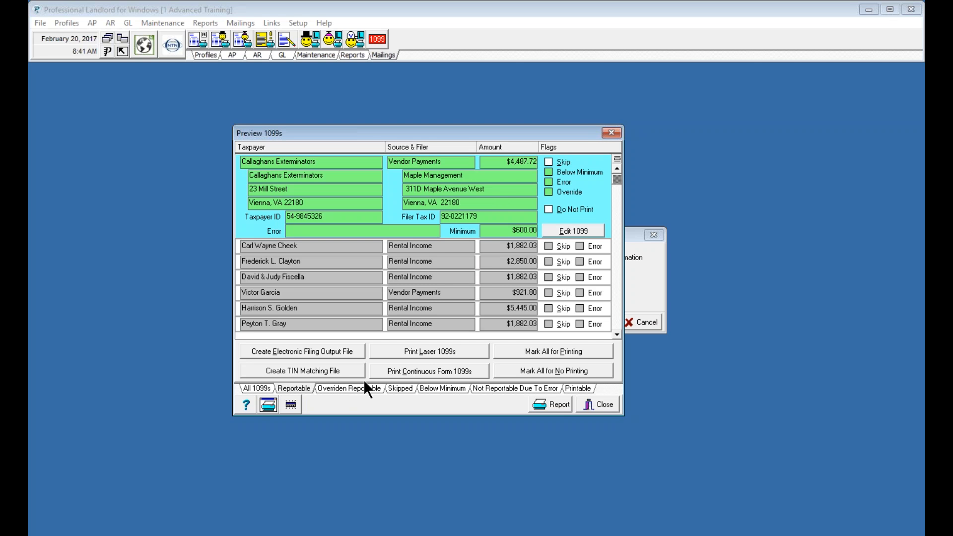
Close the 1099 preview and recompile the 2016 1099s with Do Not Change Existing 1099 Information.
left_click(608, 405)
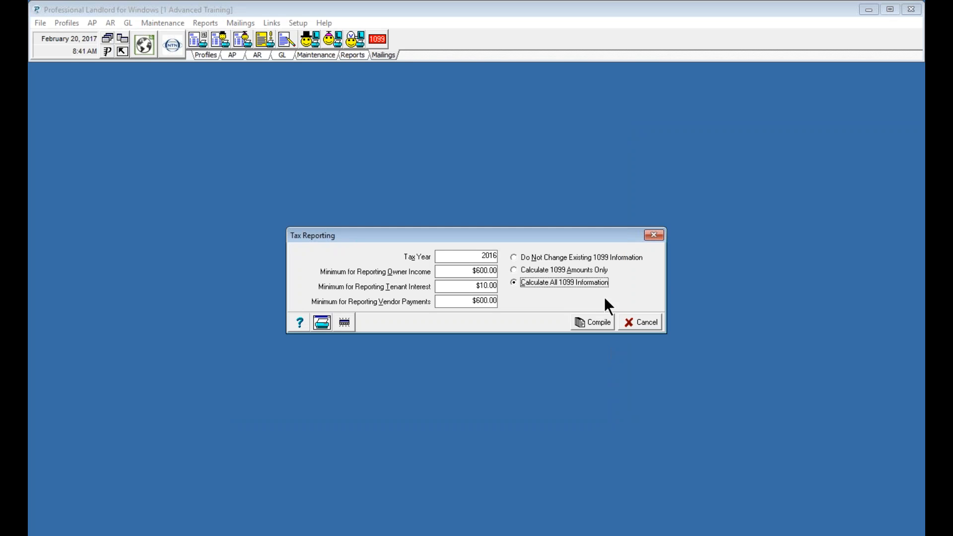
left_click(513, 257)
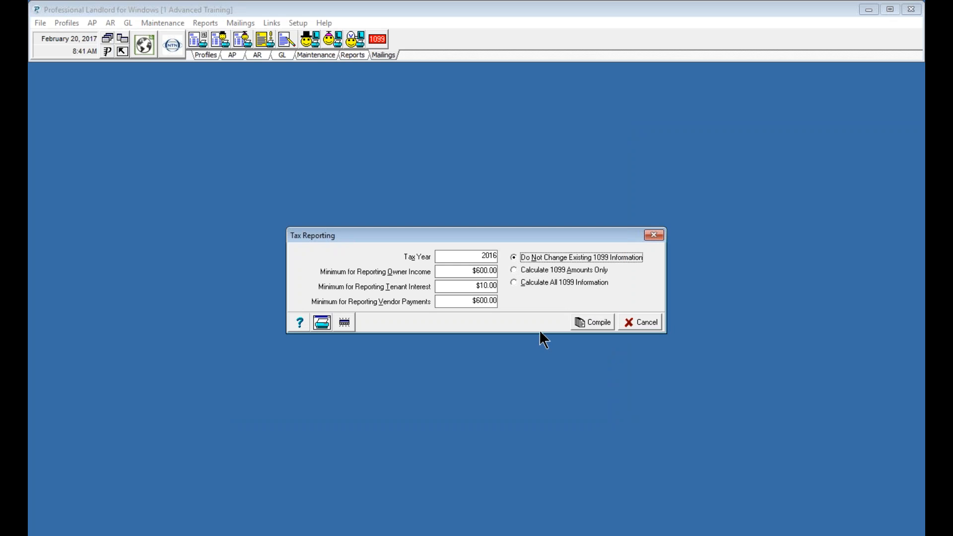
left_click(598, 322)
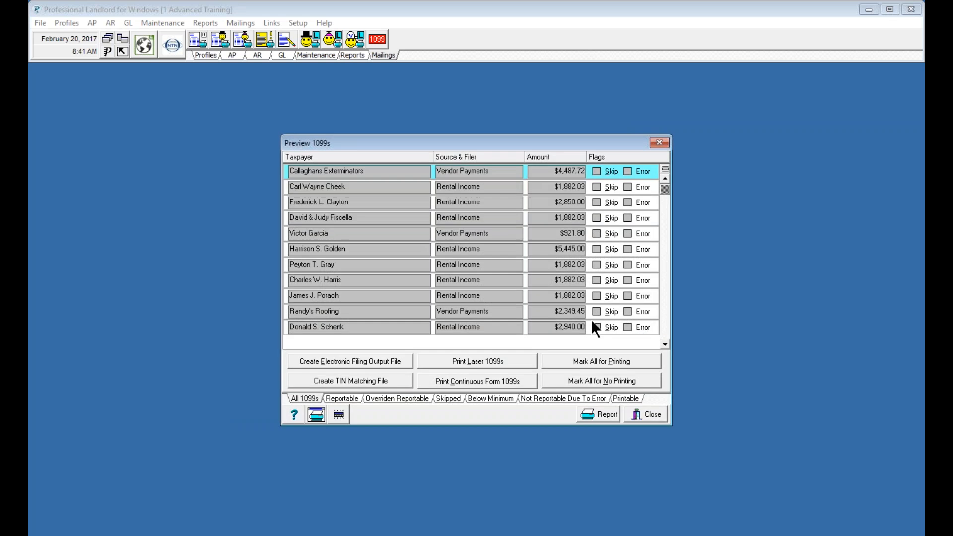
Accept the 1099 terms and print the Laser 1099-Misc Forms for Owners, with only 4 digits of the SSN on Copy B.
left_click(475, 359)
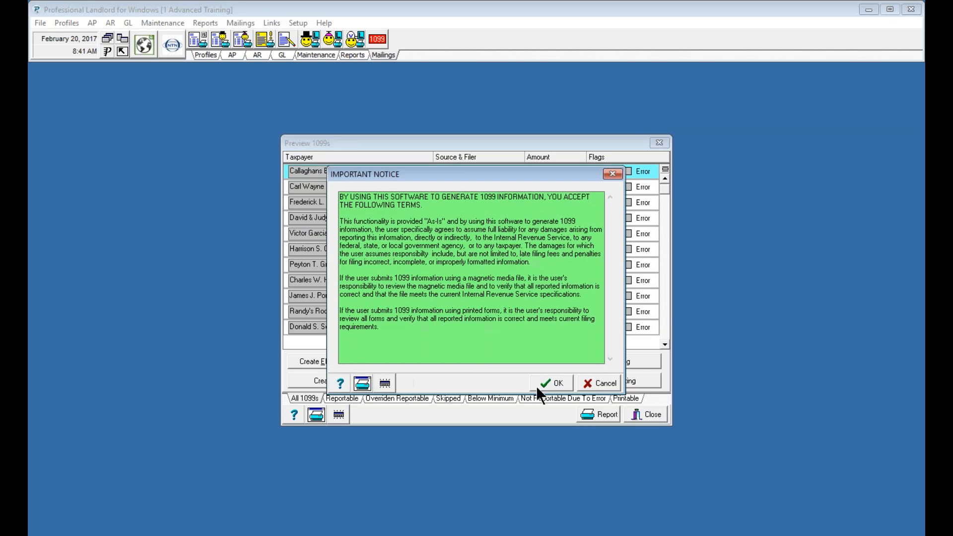
left_click(550, 382)
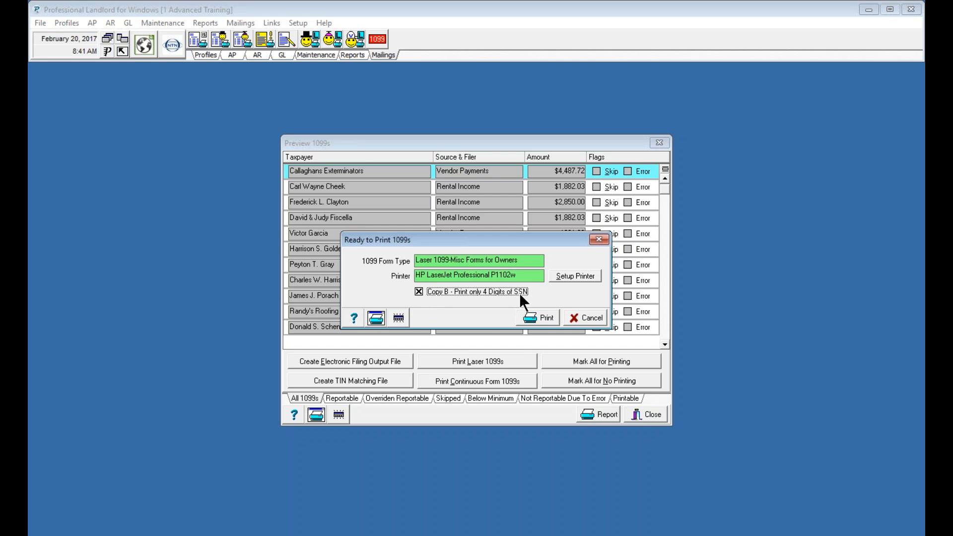
left_click(544, 319)
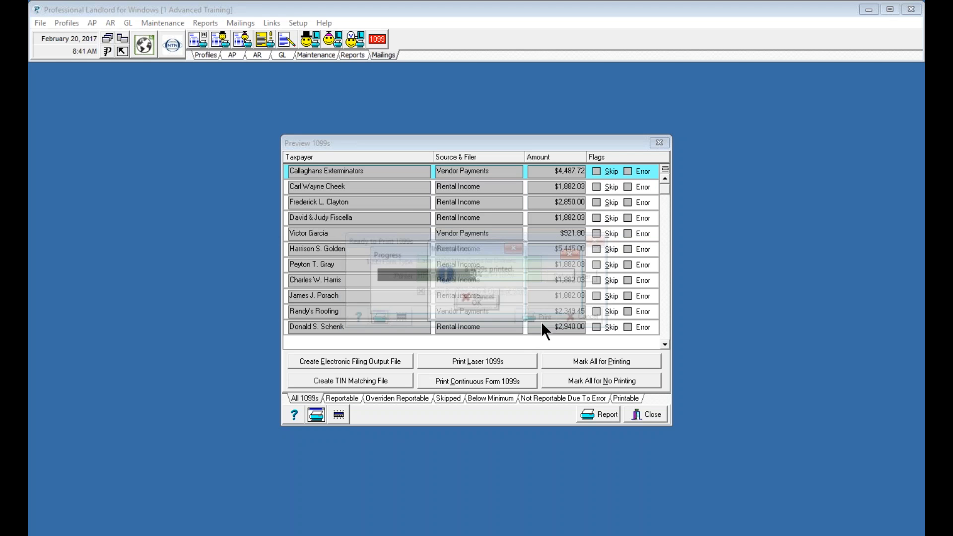
left_click(475, 302)
Print the Laser 1099-Misc Forms for Vendors on the HP LaserJet Professional P1102w.
left_click(502, 357)
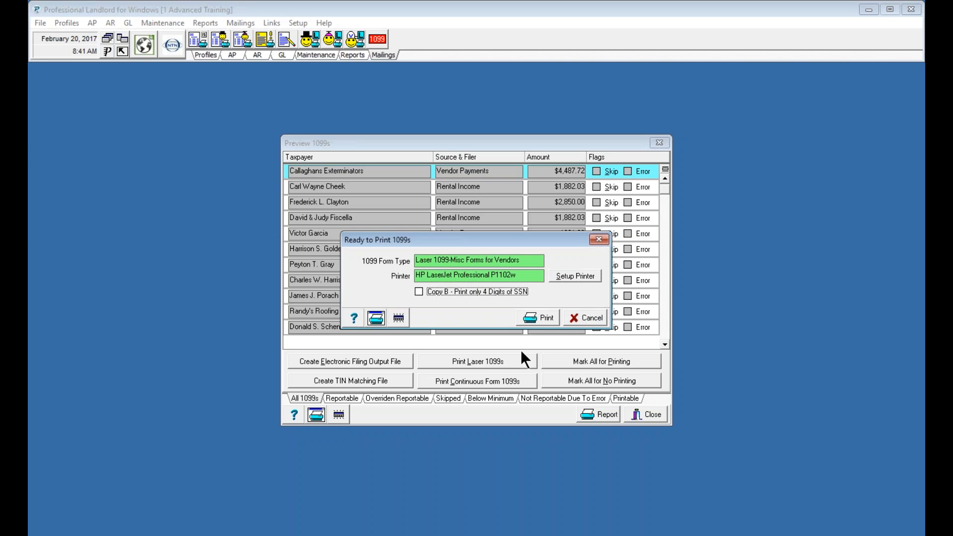
left_click(544, 317)
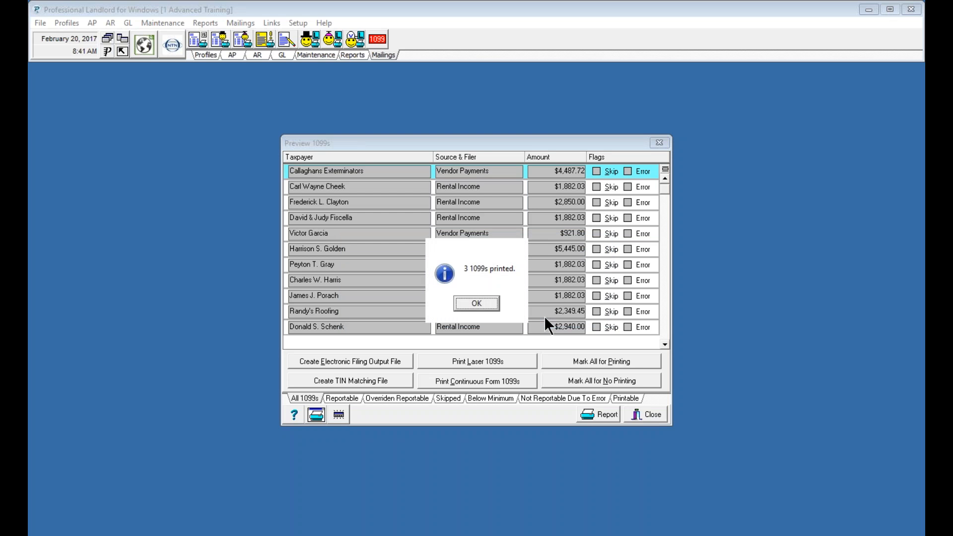
left_click(475, 303)
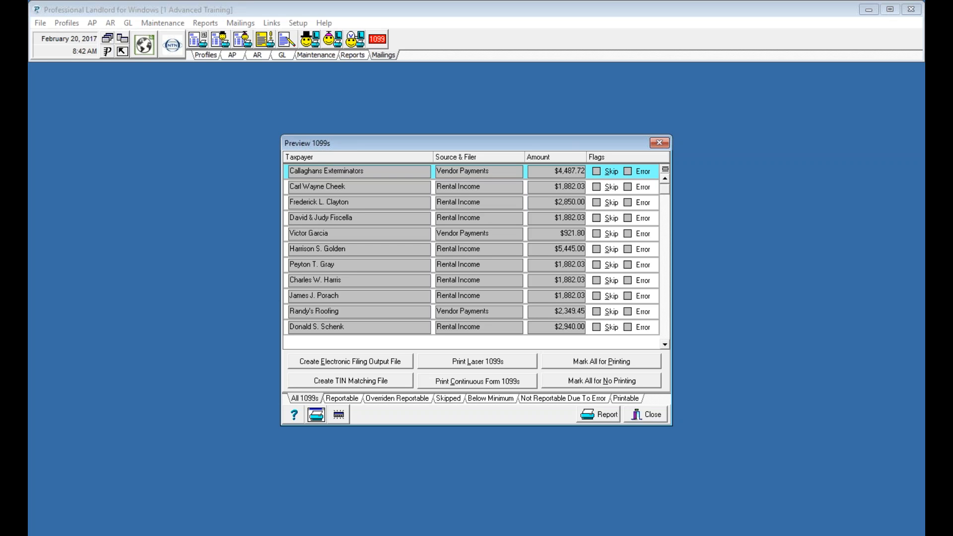
Set the minimums for reporting owner income and tenant interest to $1,000,000.00 each and compile the 1099s.
left_click(651, 411)
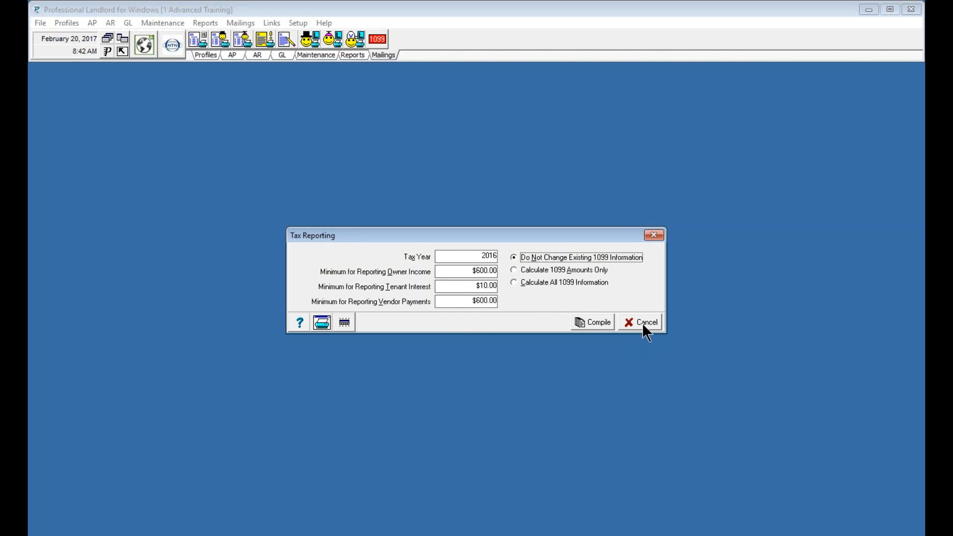
left_click(449, 274)
left_click_drag(465, 272, 419, 266)
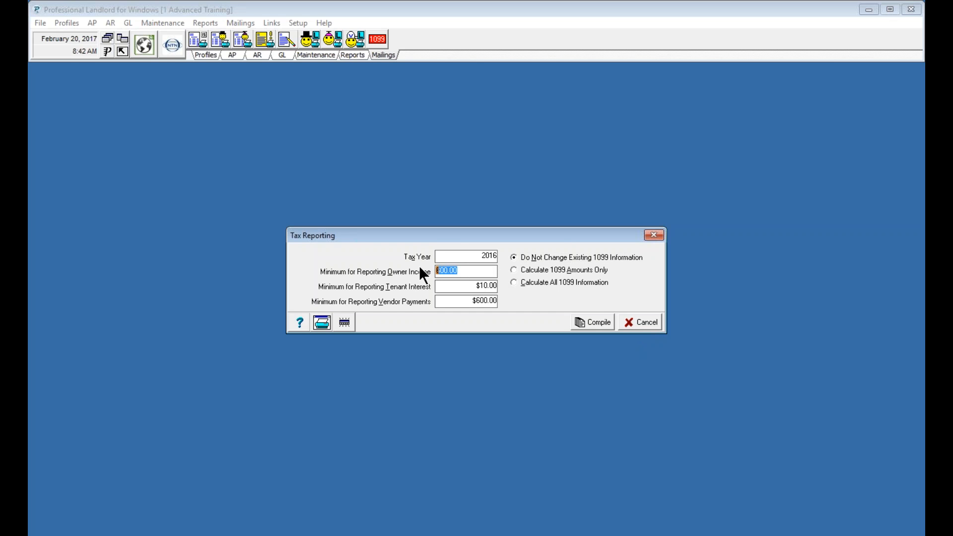
type("1000000")
left_click(445, 286)
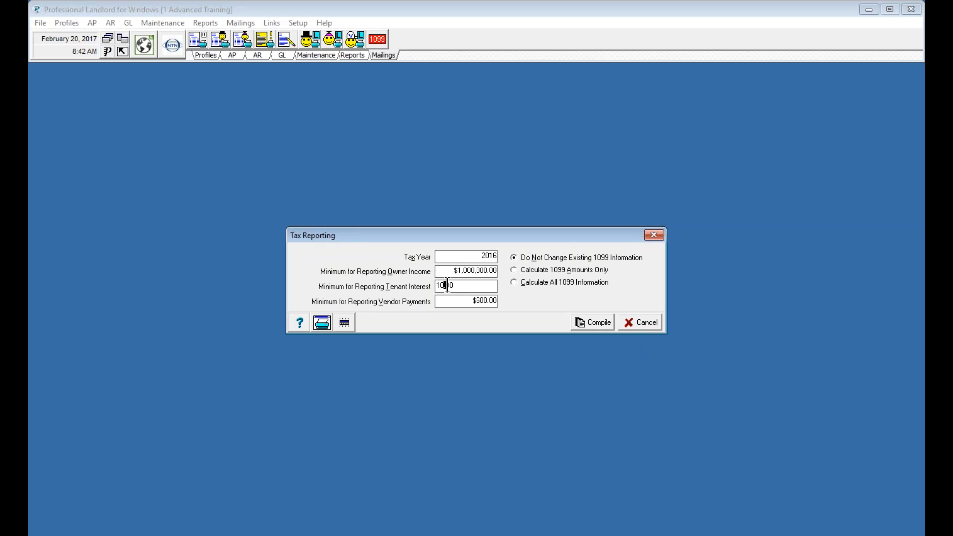
left_click_drag(456, 286, 405, 285)
type("1000000")
left_click(596, 320)
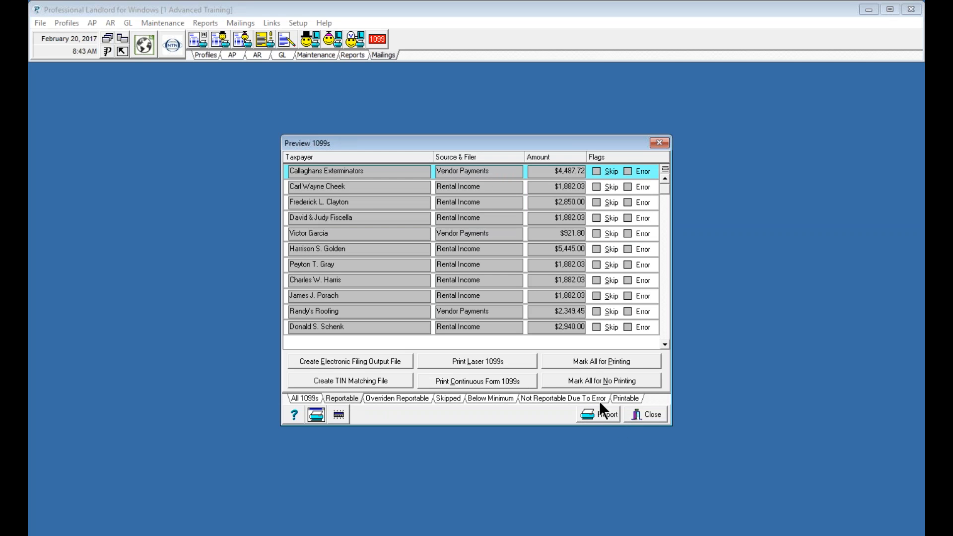
Recompile the 1099s with Calculate 1099 Amounts Only and list the reportable ones.
left_click(646, 413)
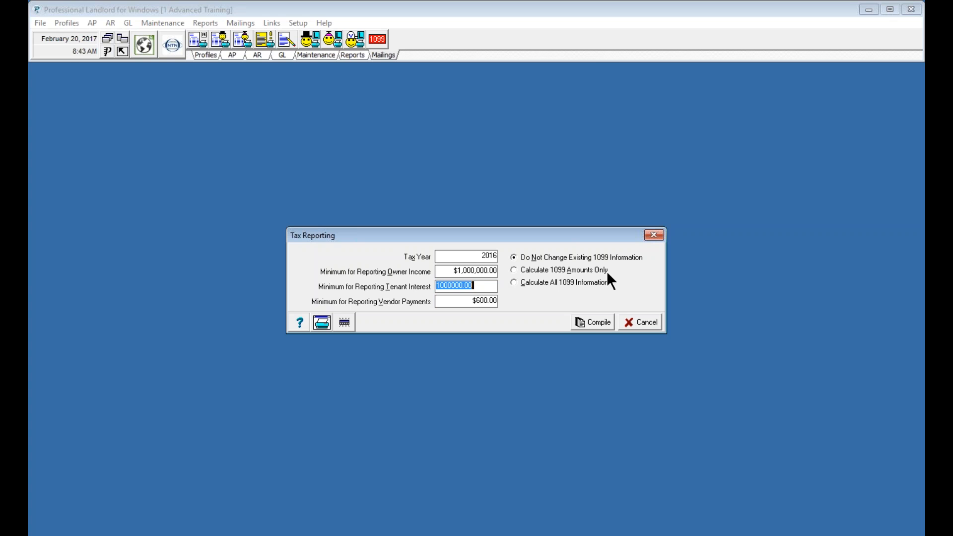
left_click(513, 270)
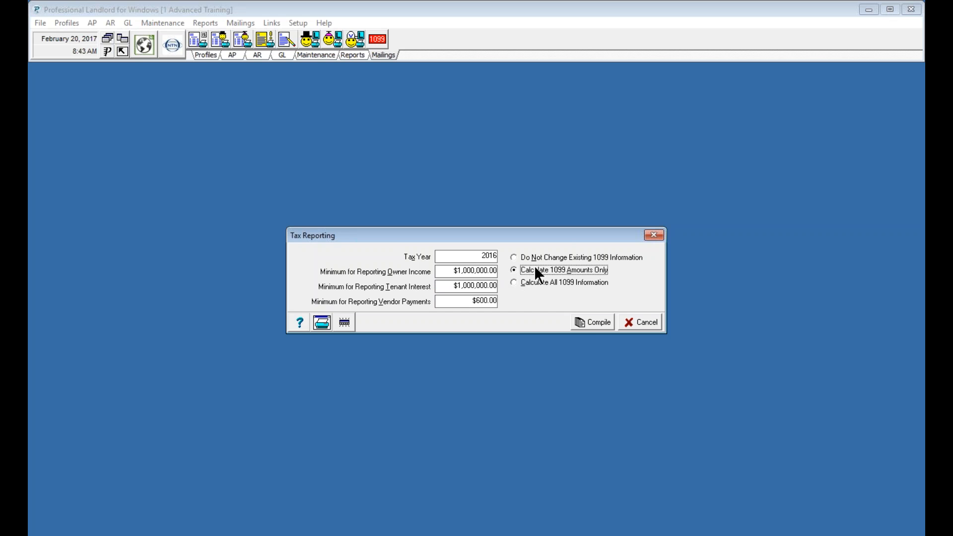
left_click(591, 323)
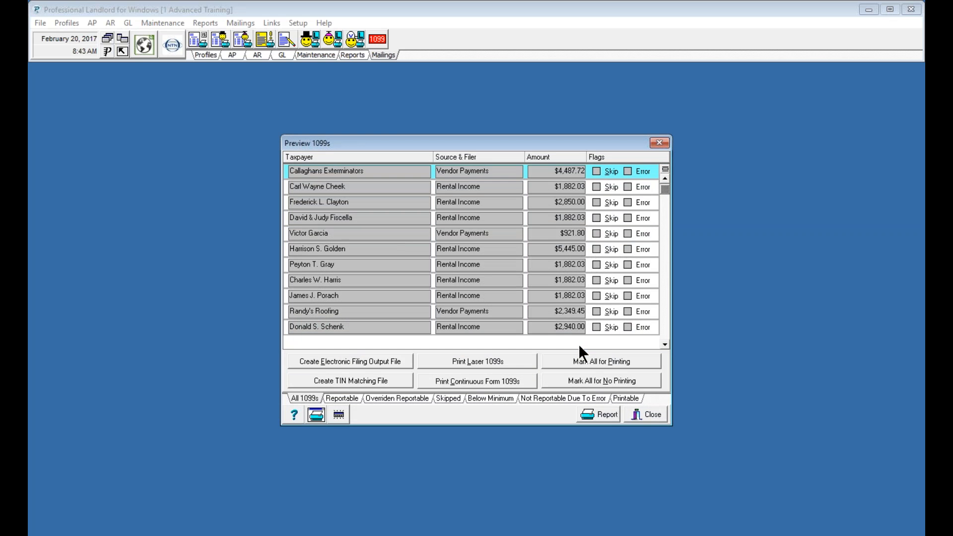
left_click(342, 397)
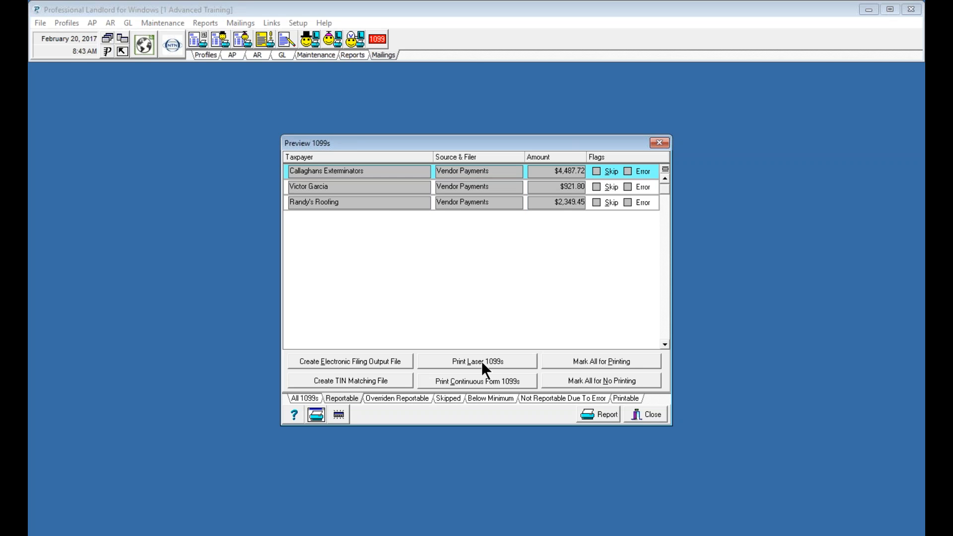
Accept the 1099 terms, create the electronic filing output file without the test option and open its location.
left_click(339, 359)
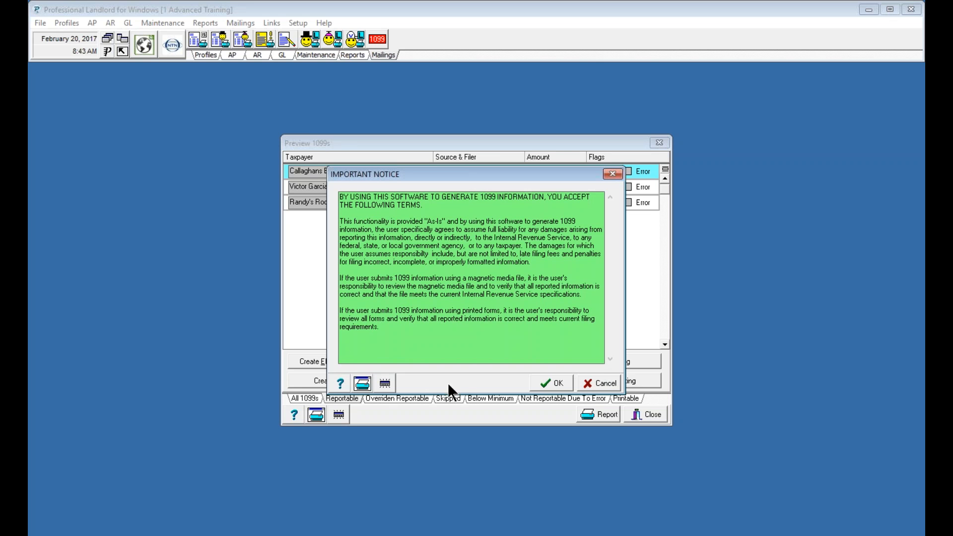
left_click(557, 383)
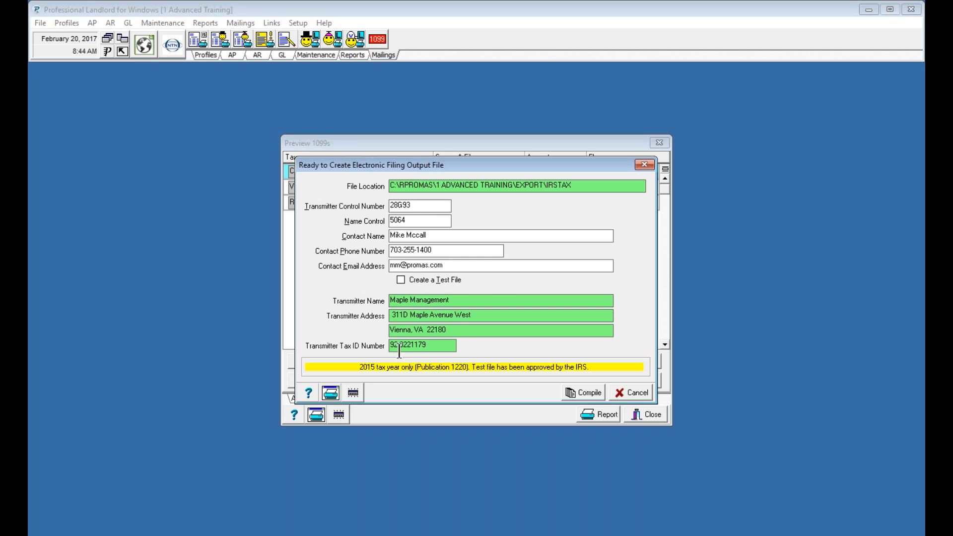
left_click(585, 392)
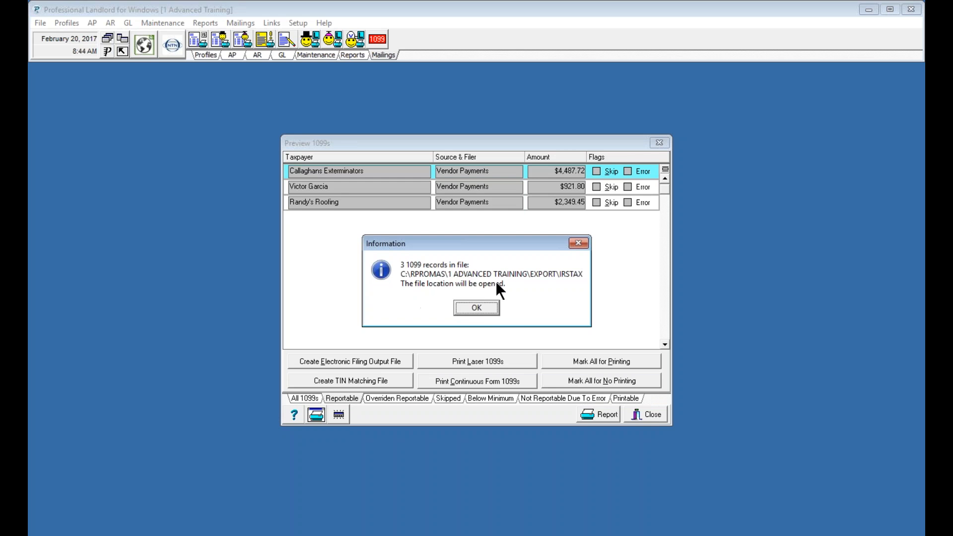
left_click(475, 308)
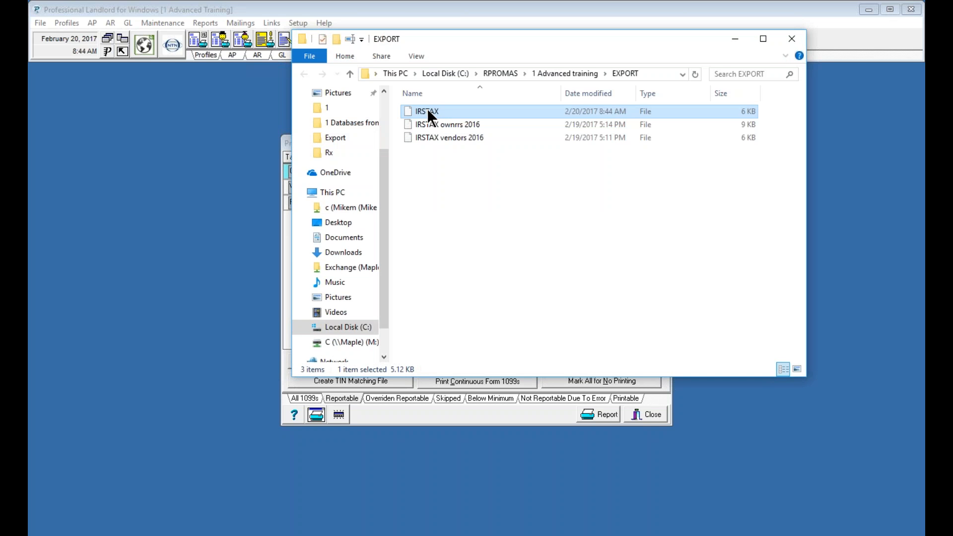
Delete the older files IRSTAX ownrrs 2016 and IRSTAX vendors 2016 from the EXPORT folder.
left_click(430, 125)
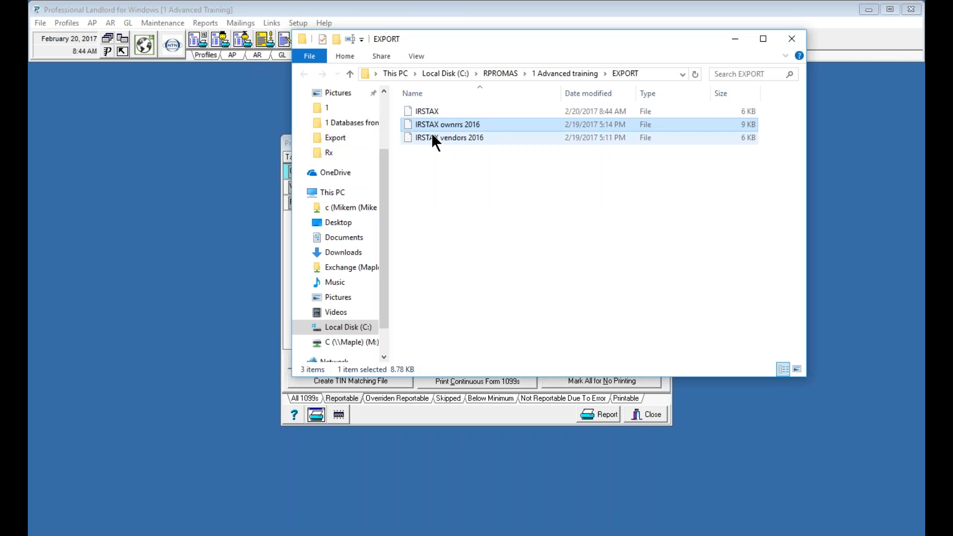
left_click(431, 135, "shift")
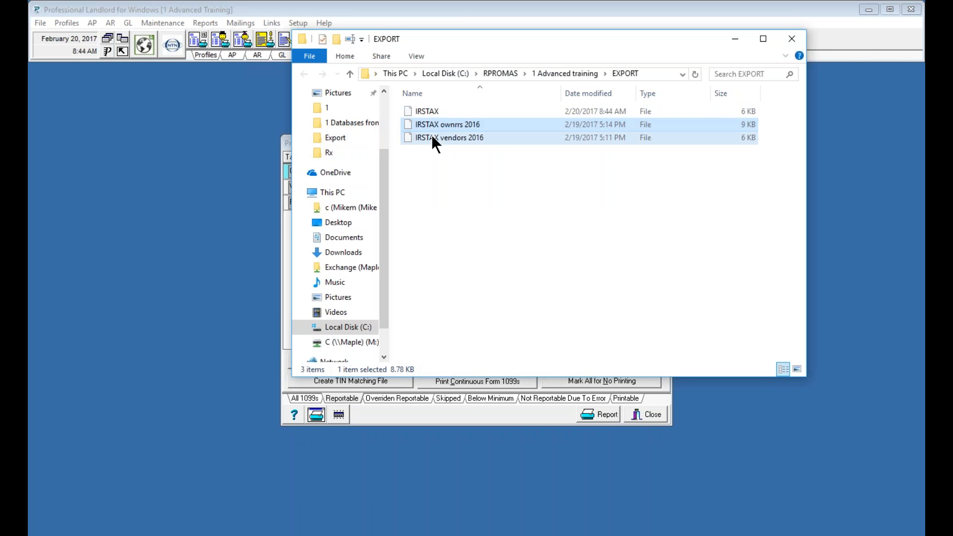
key("Delete")
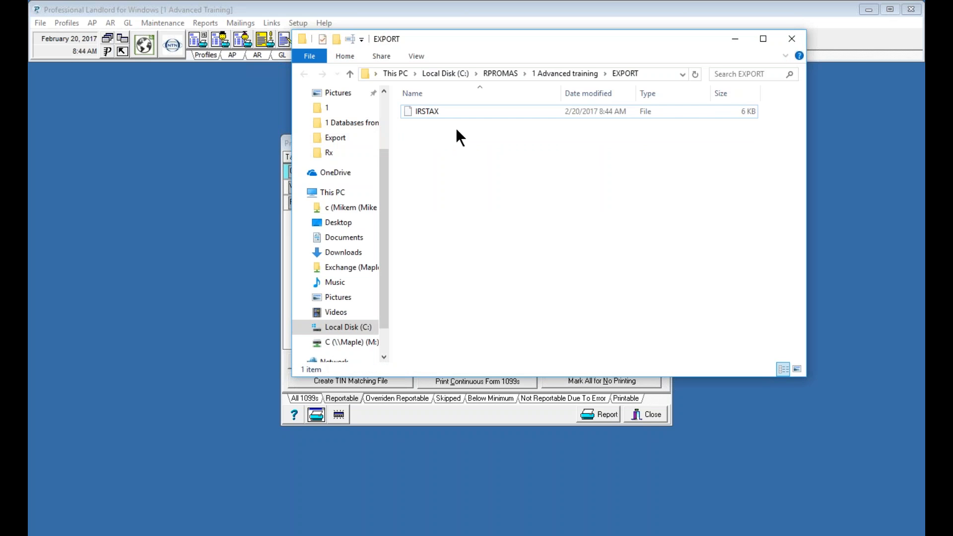
Rename the IRSTAX file as IRSTAX vendors 2016.
right_click(427, 110)
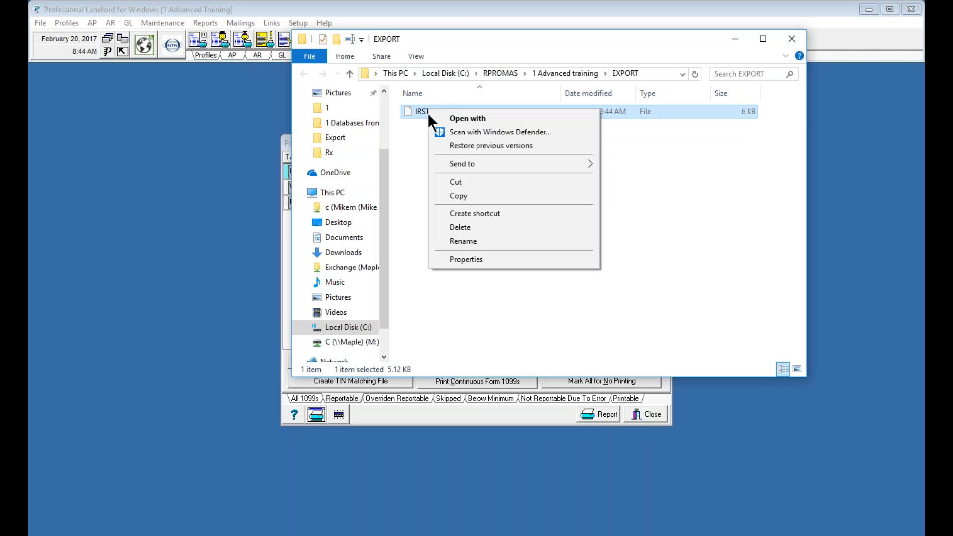
left_click(464, 241)
left_click(445, 109)
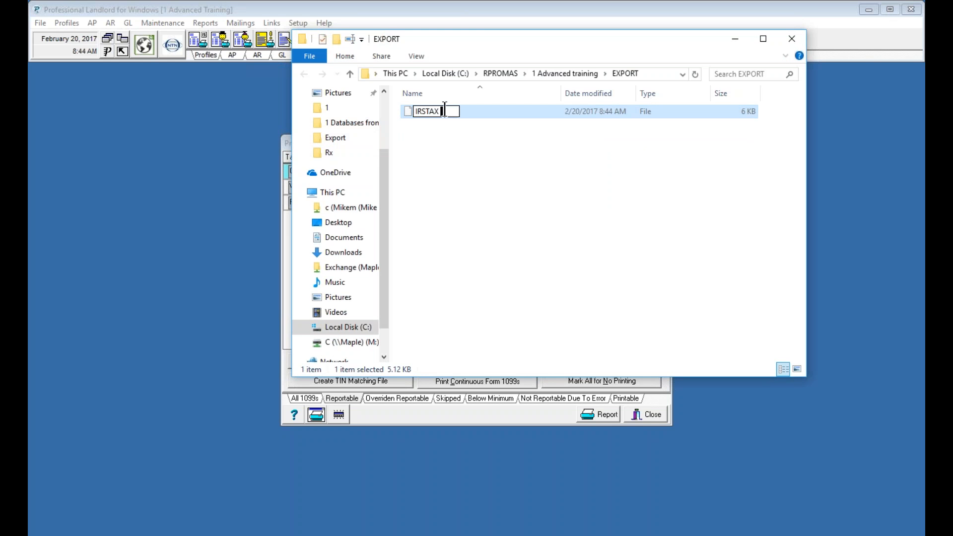
type("vendors 2016")
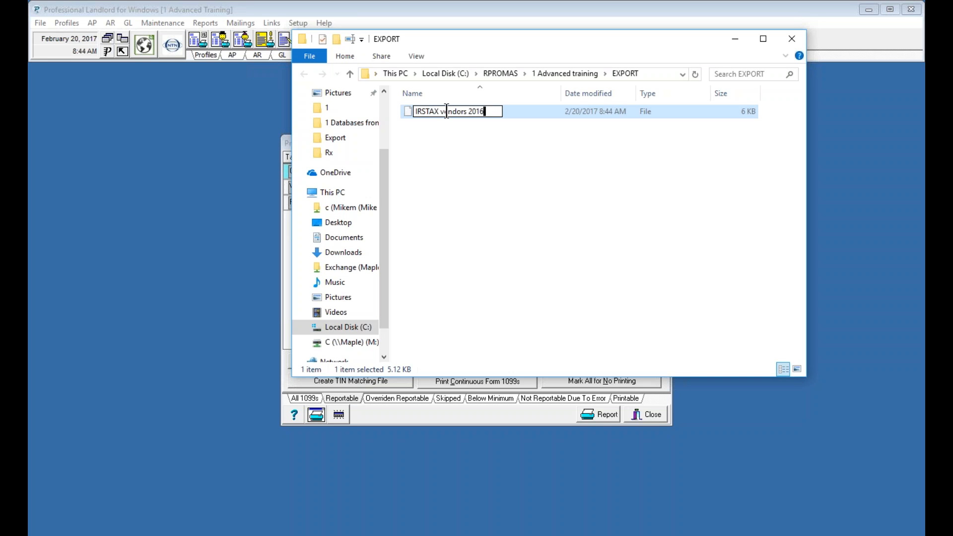
left_click(506, 243)
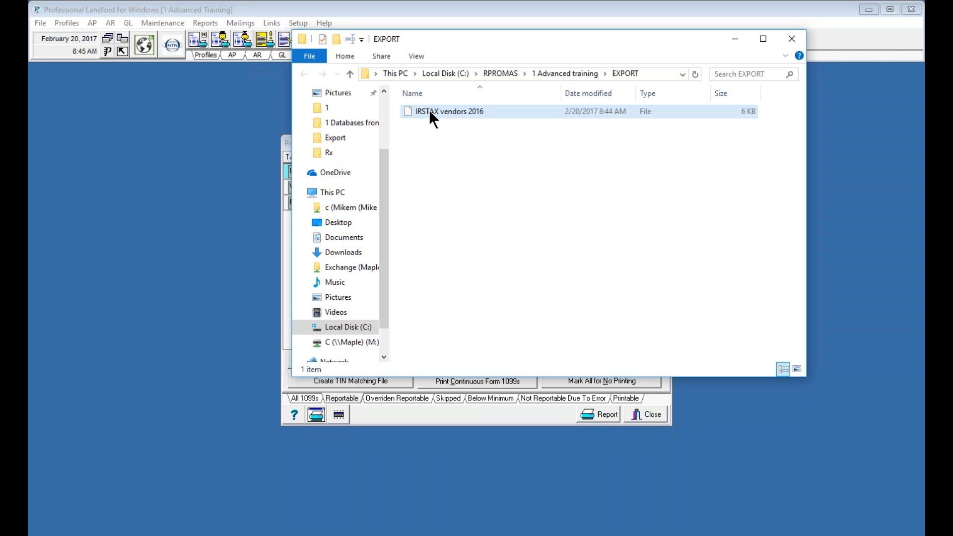
Close the EXPORT folder window and the 1099 preview to return to the tax reporting settings.
left_click_drag(516, 45, 396, 48)
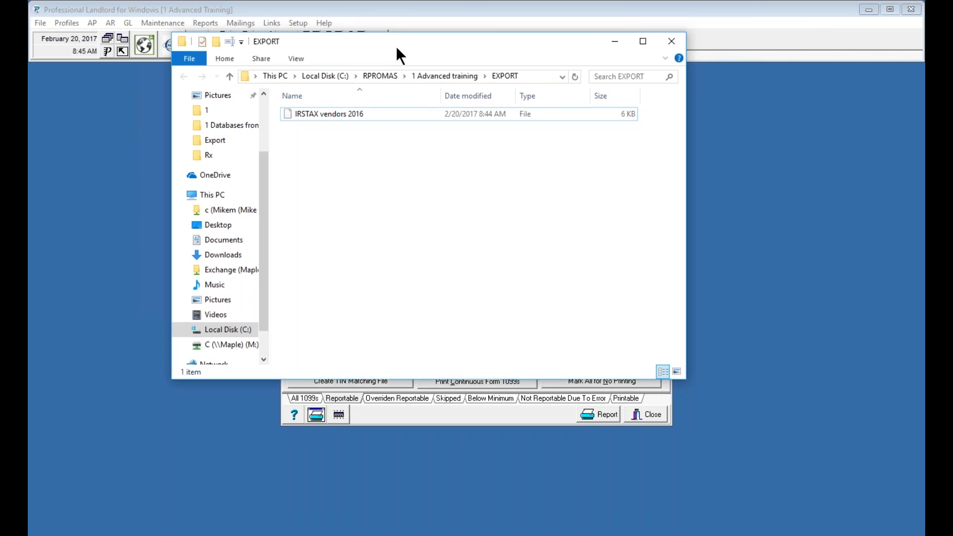
left_click(673, 40)
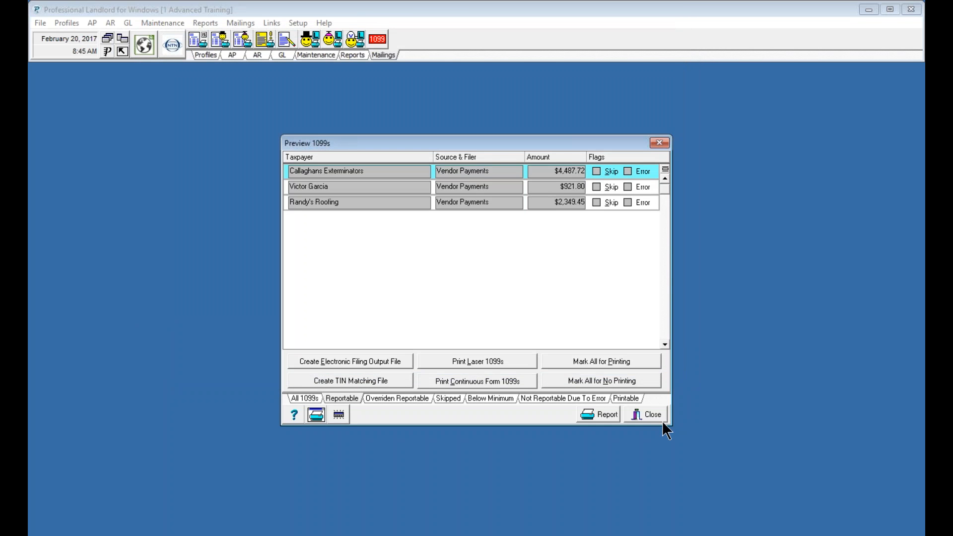
left_click(648, 415)
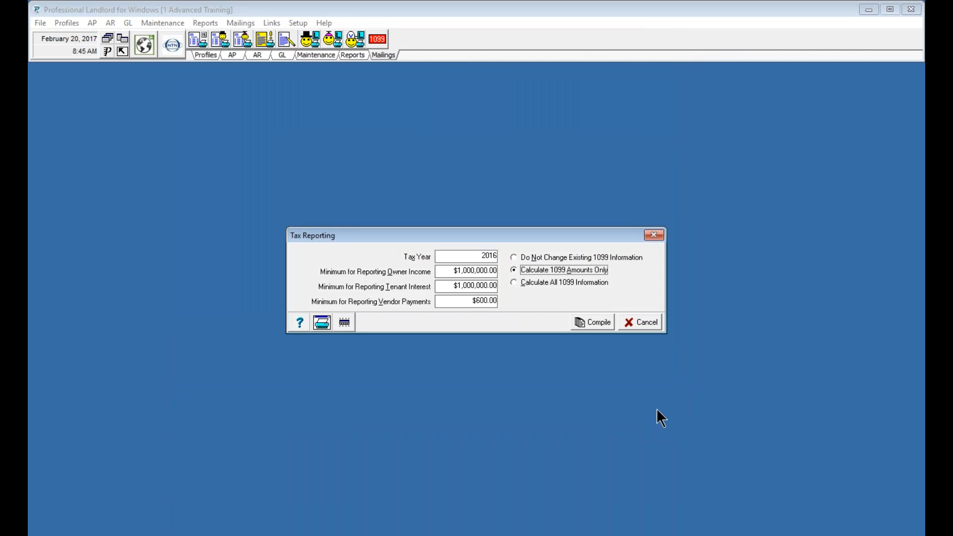
Discard the current tax reporting settings, dismiss the explorer.exe error and reopen the 1099 tax reporting with its default minimums.
left_click(637, 323)
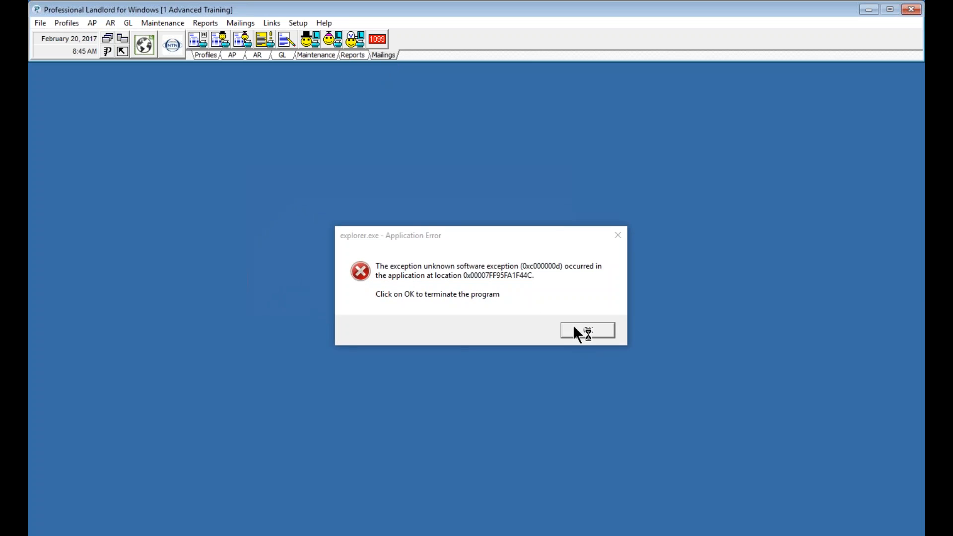
left_click(575, 329)
left_click(377, 39)
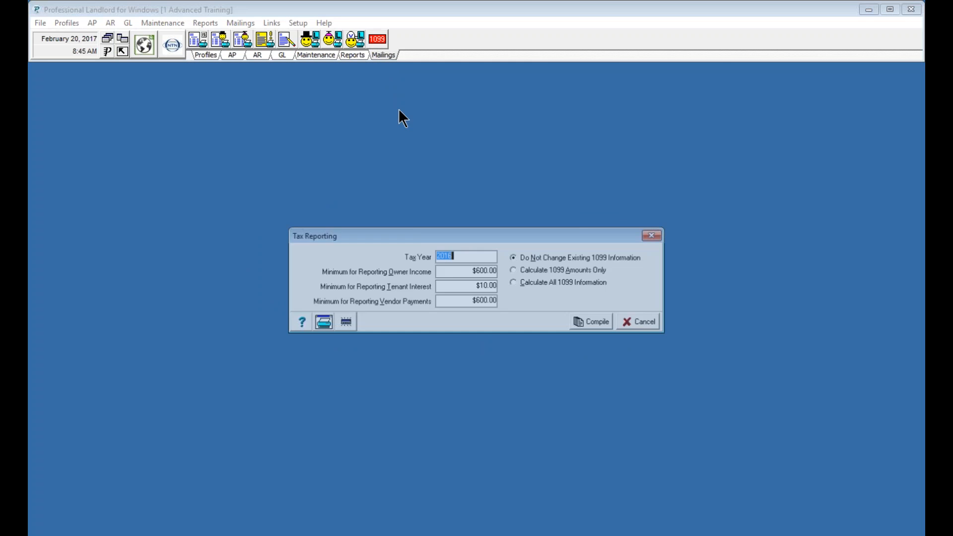
Set the minimum for reporting vendor payments to $1,000,000, choose Calculate 1099 Amounts Only and compile the 2016 1099s.
left_click(464, 300)
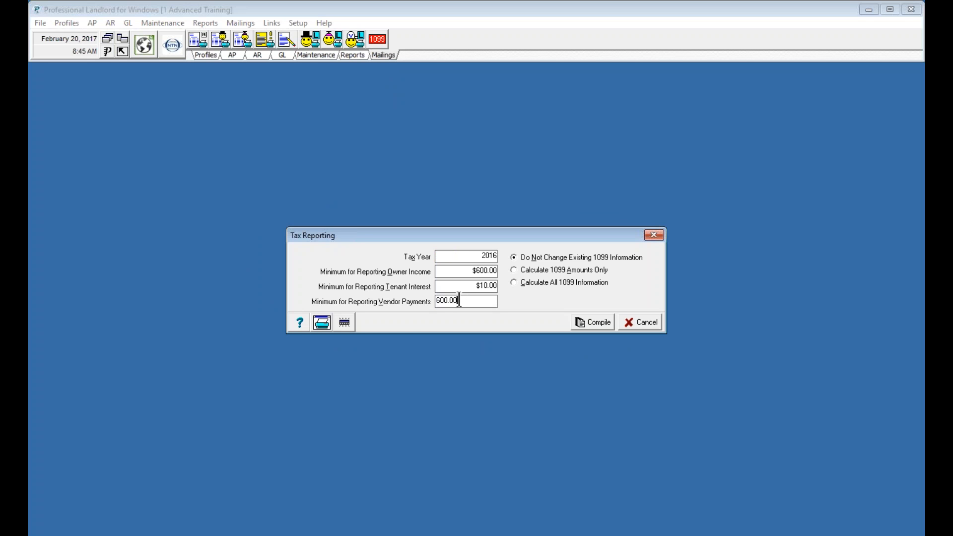
left_click_drag(465, 300, 437, 298)
key("BackSpace")
type("1000000")
left_click(514, 269)
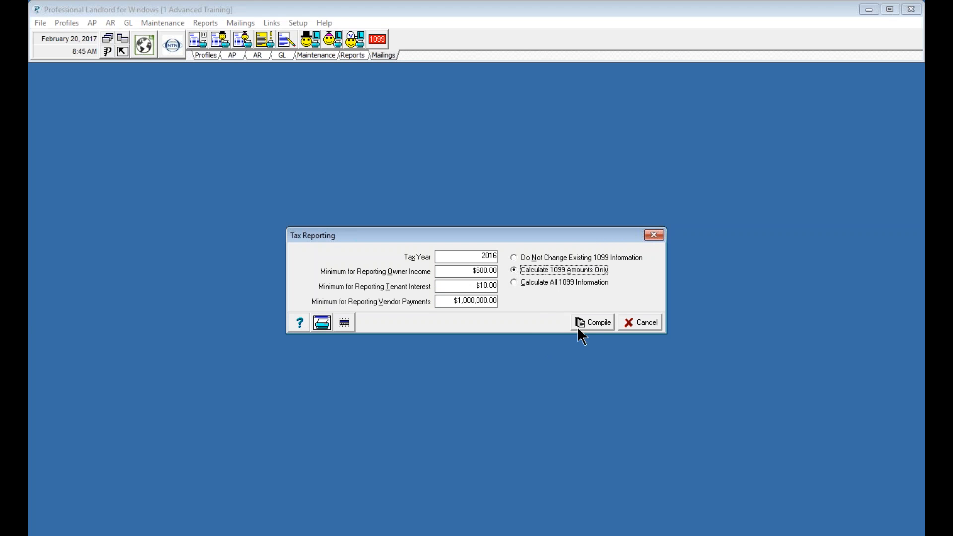
left_click(591, 322)
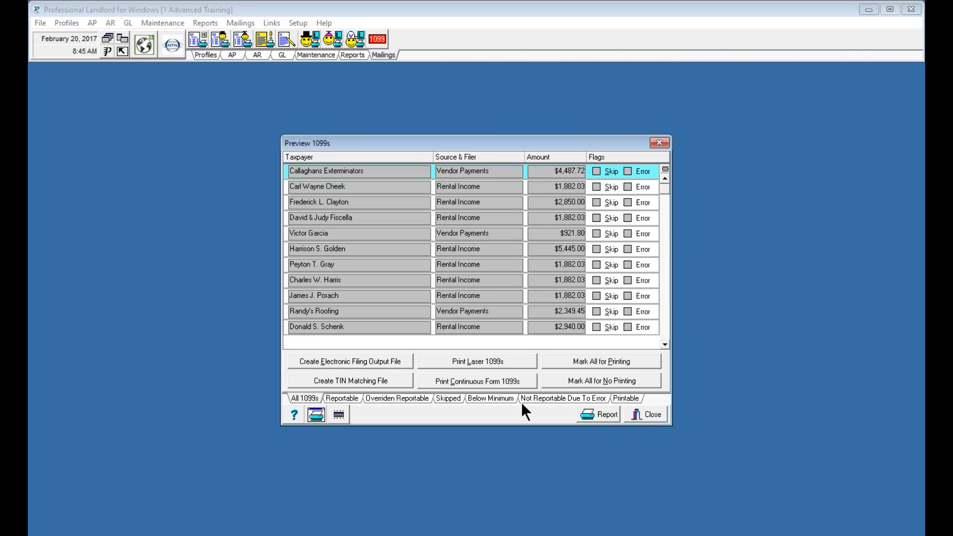
Review the 1099s not reportable due to error and the reportable ones, and close the preview and tax reporting settings.
left_click(540, 399)
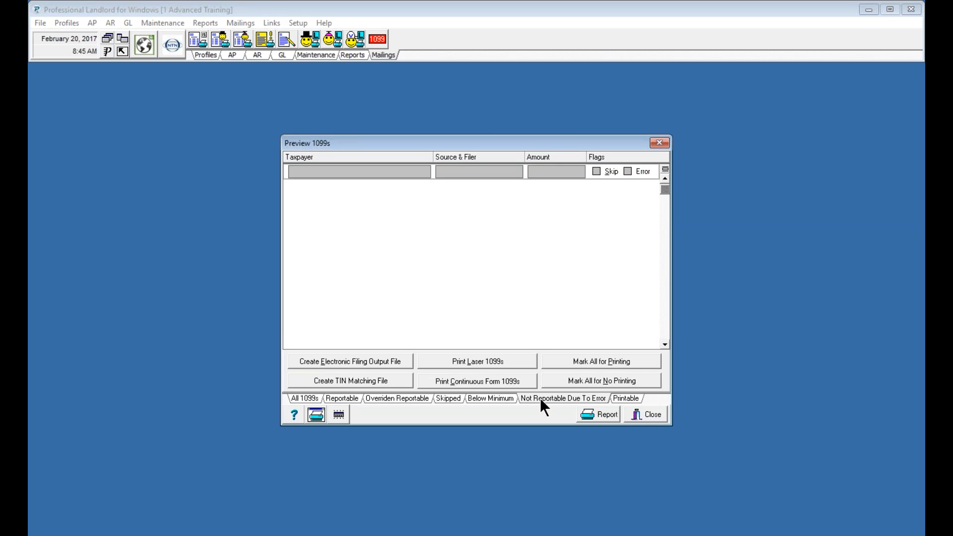
left_click(348, 398)
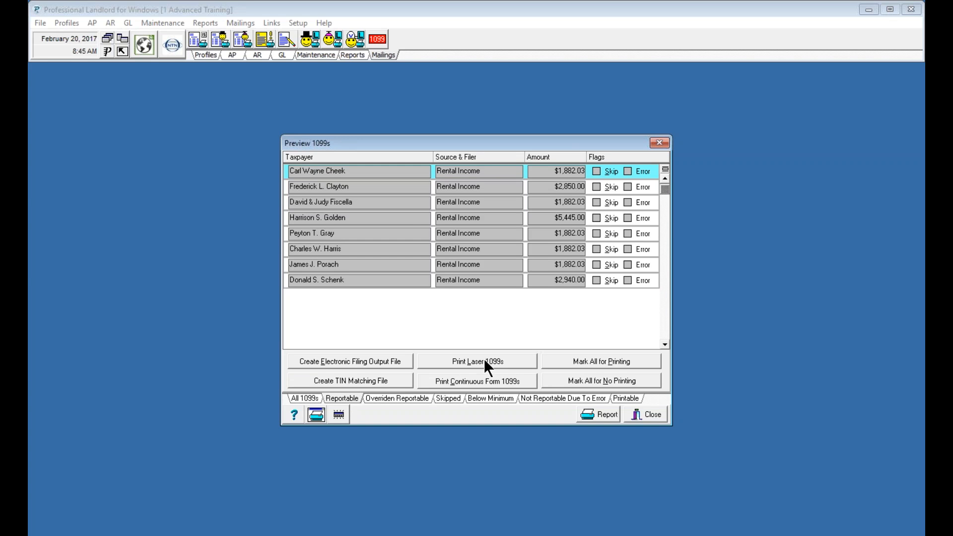
left_click(644, 416)
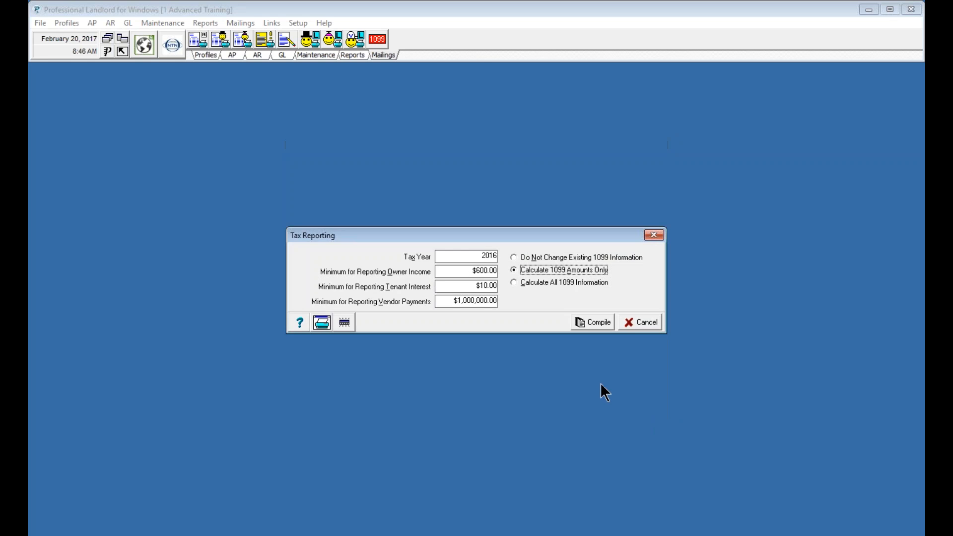
left_click(644, 324)
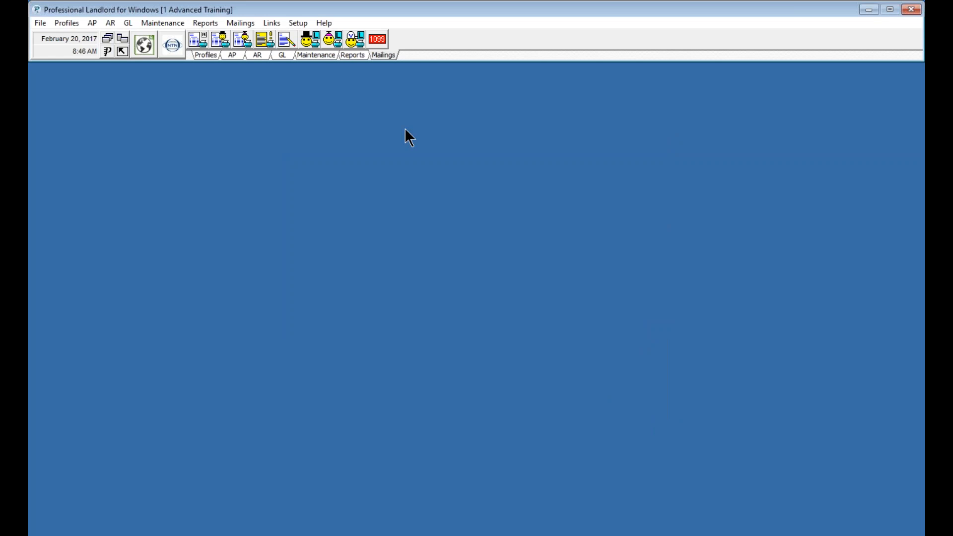
Reopen the 1099 tax reporting and compile 2016 with Calculate 1099 Amounts Only and a $1,000,000 minimum for vendor payments.
left_click(378, 38)
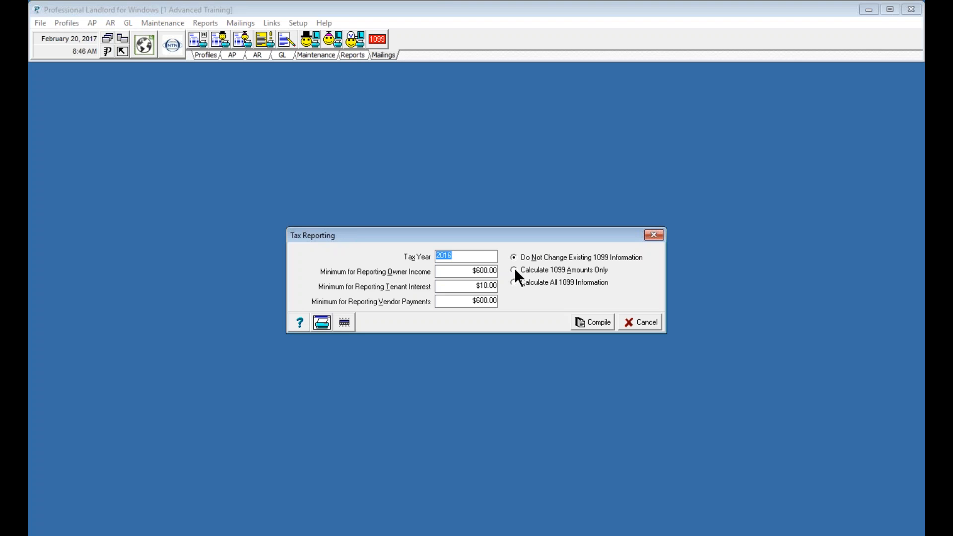
left_click(515, 270)
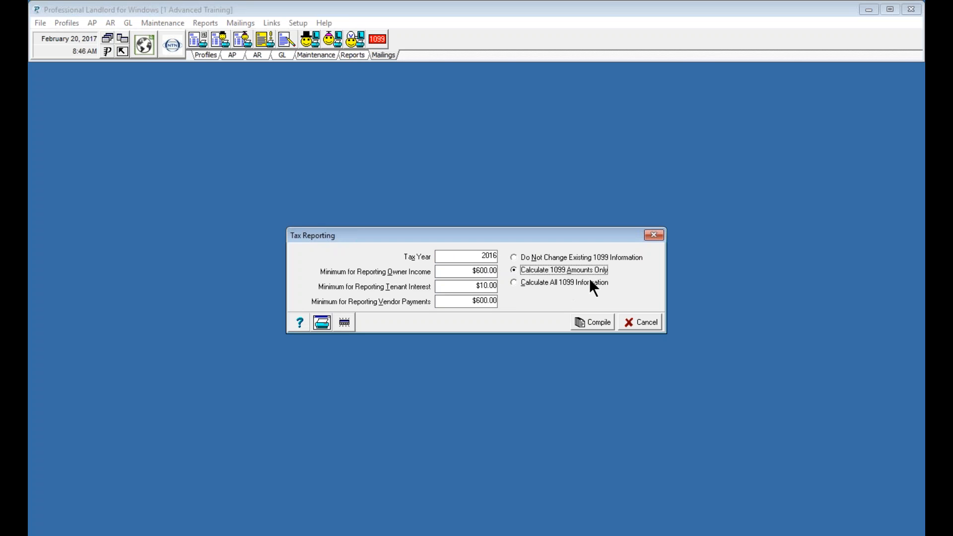
left_click(474, 298)
left_click_drag(474, 299, 404, 301)
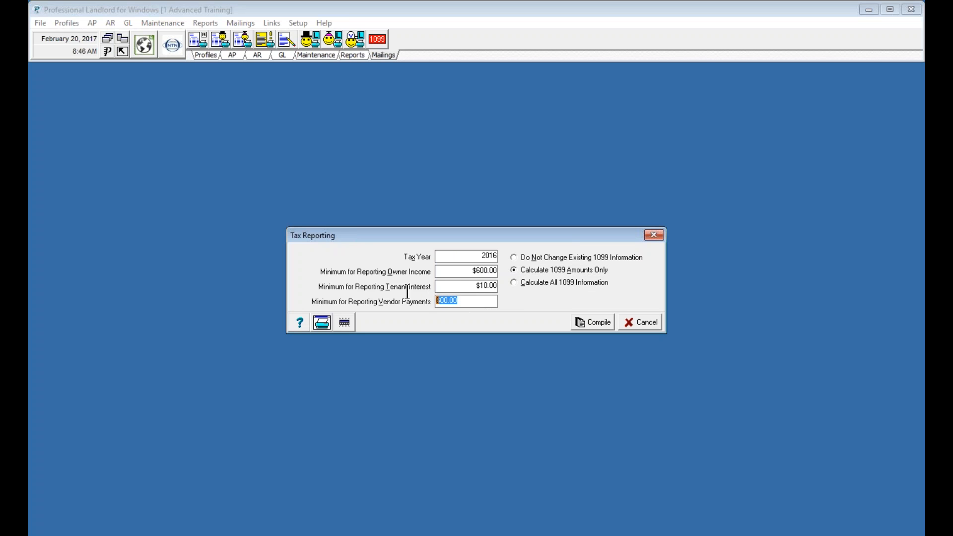
type("1000000")
left_click(588, 322)
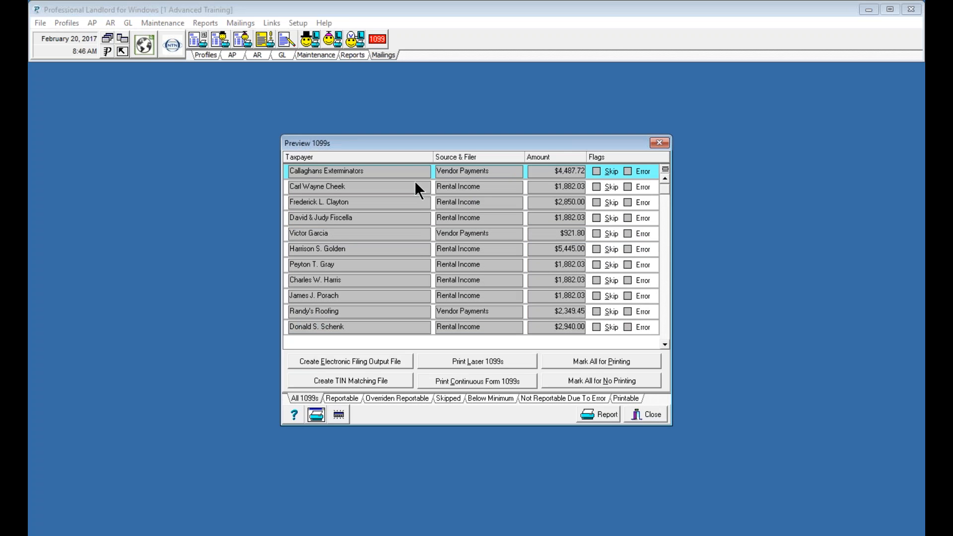
Accept the 1099 terms, create the electronic filing output file for the owners without the test option and open its location.
left_click(360, 359)
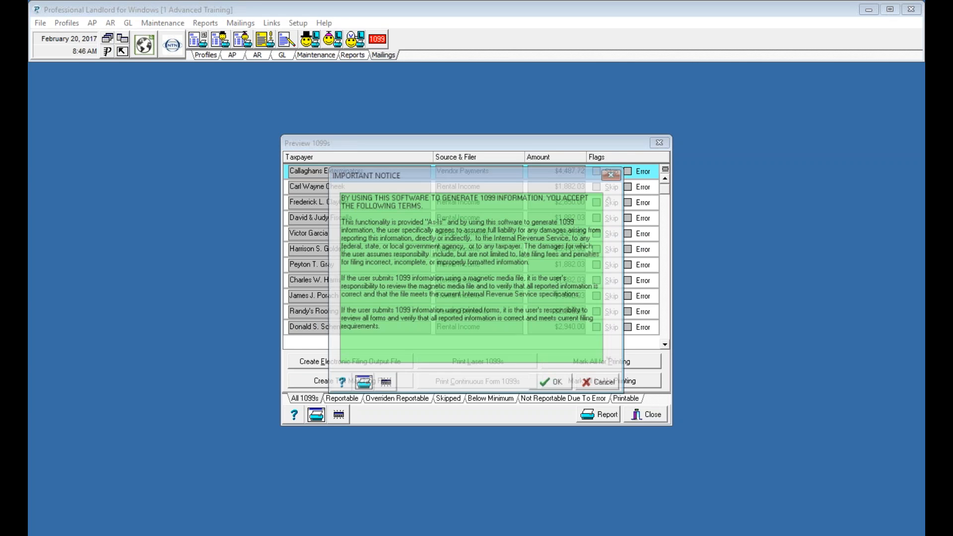
left_click(555, 382)
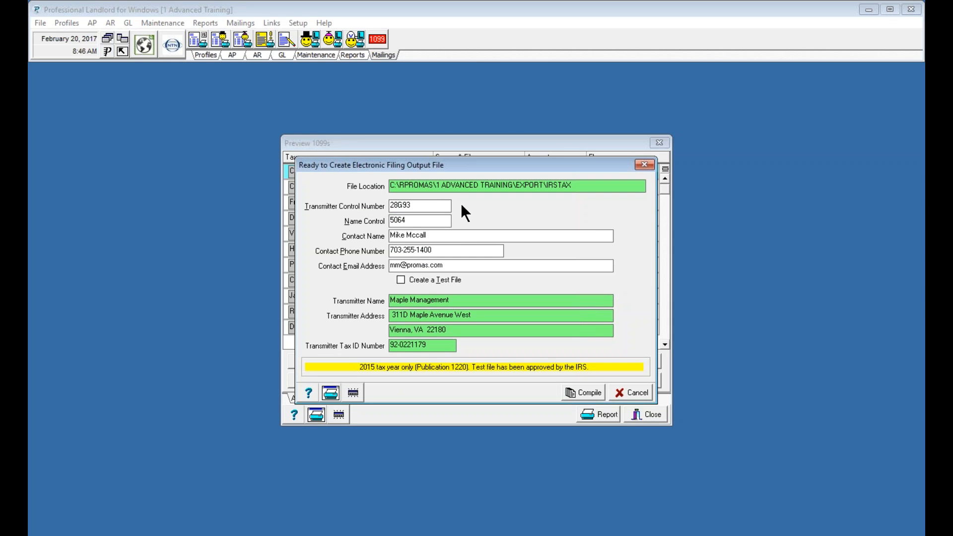
left_click(585, 390)
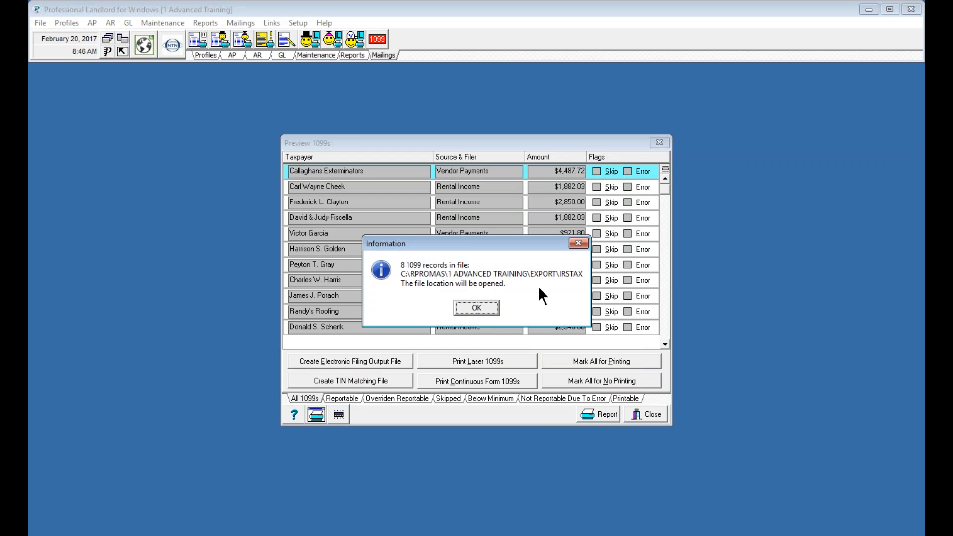
left_click(476, 309)
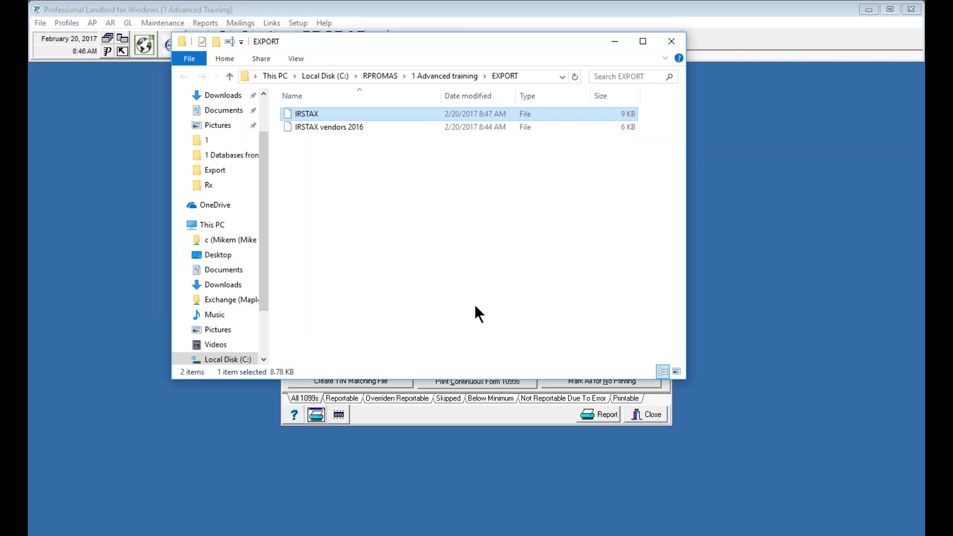
Rename the new IRSTAX file as IRSTAX owners 2016 and close the EXPORT folder window.
right_click(299, 112)
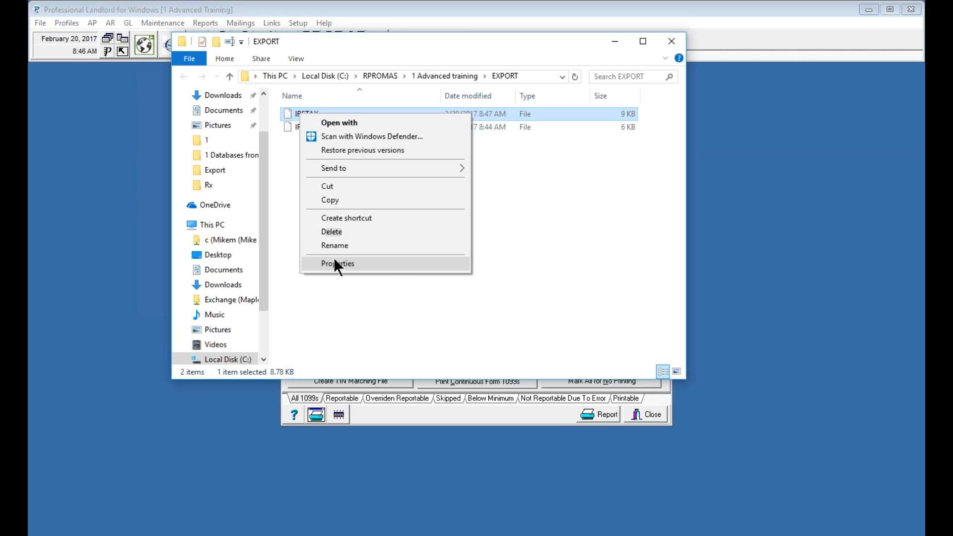
left_click(330, 244)
left_click(328, 113)
type("b")
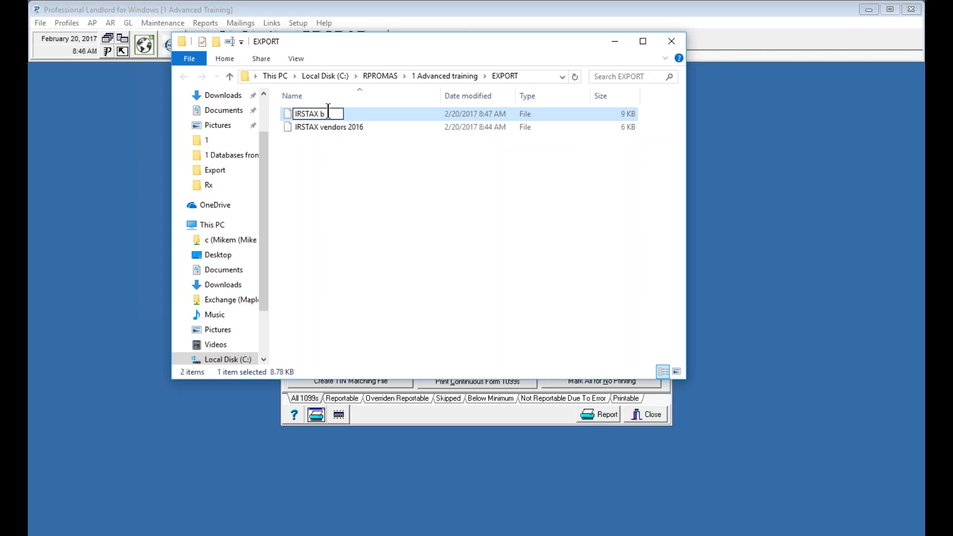
key("BackSpace")
type("ov")
type("ners 2")
type("016")
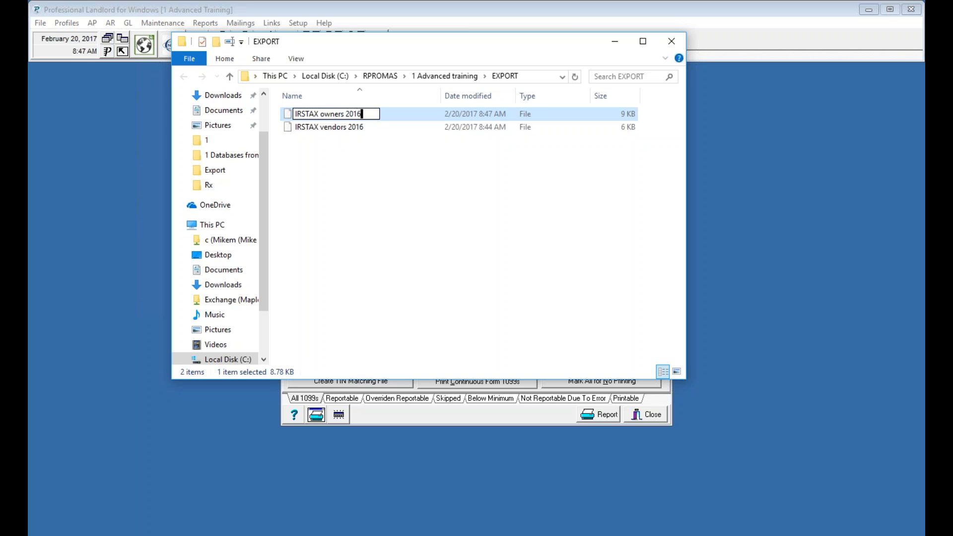
left_click(328, 128)
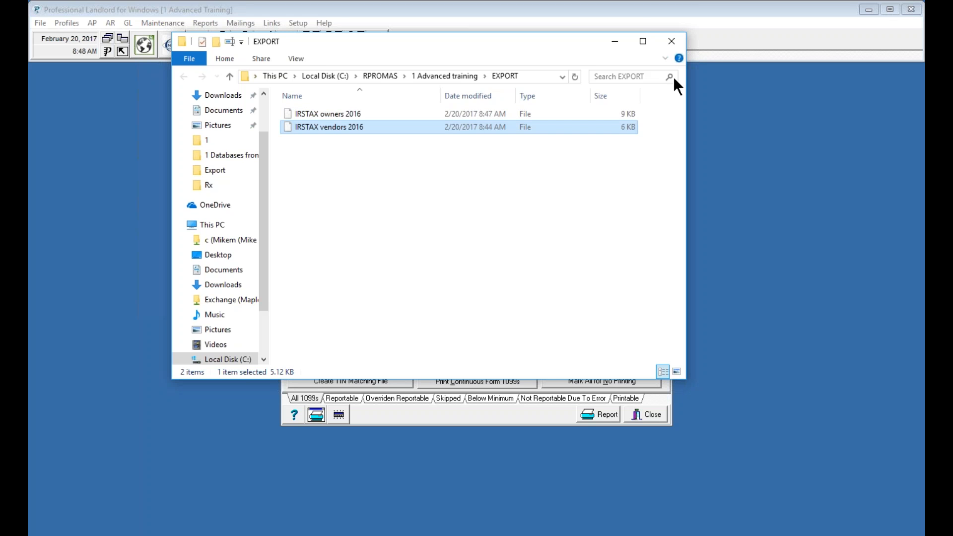
left_click(671, 41)
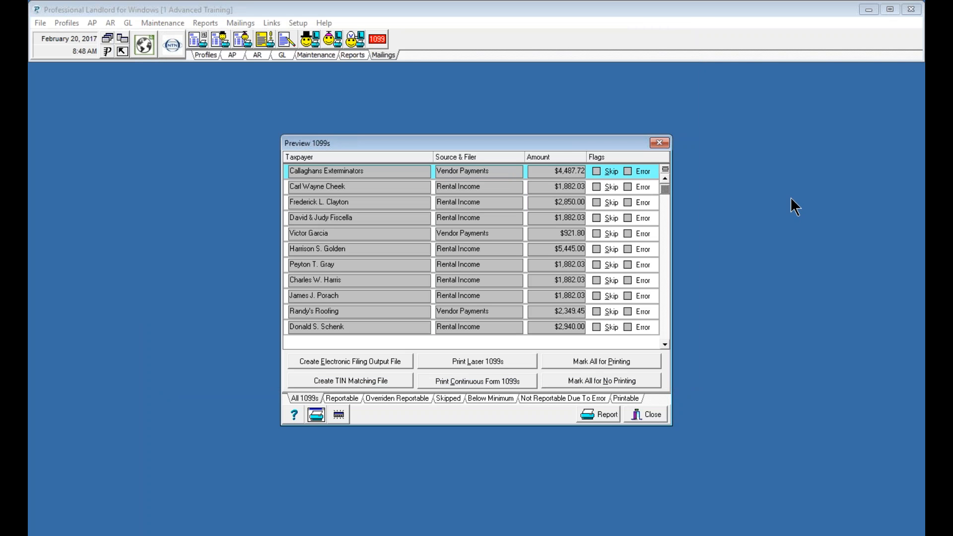